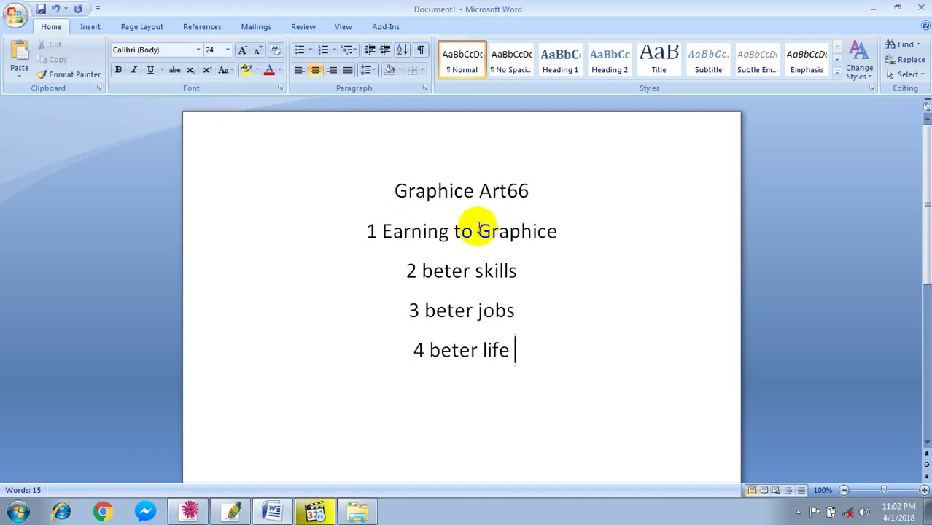
# - Select the word 'Graphice' in the first numbered line
pyautogui.moveTo(478, 230); pyautogui.dragTo(561, 229)
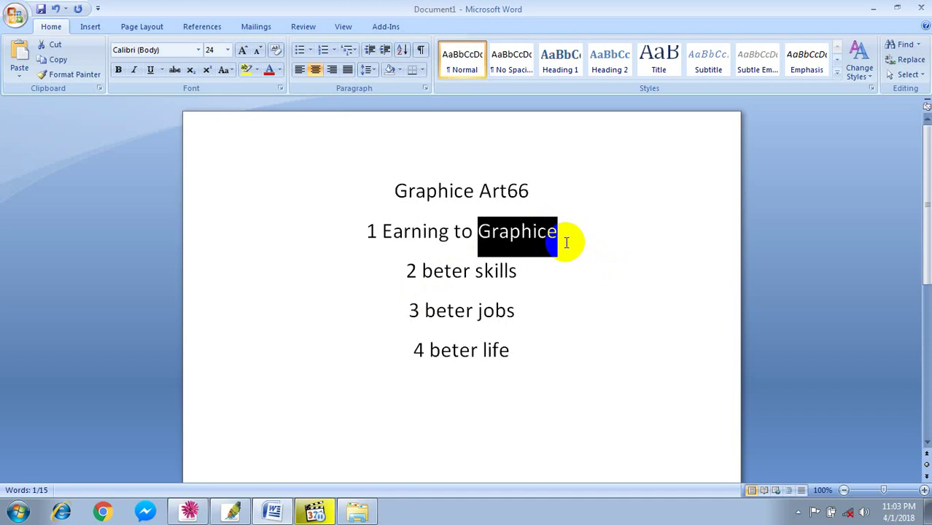
pyautogui.click(566, 242)
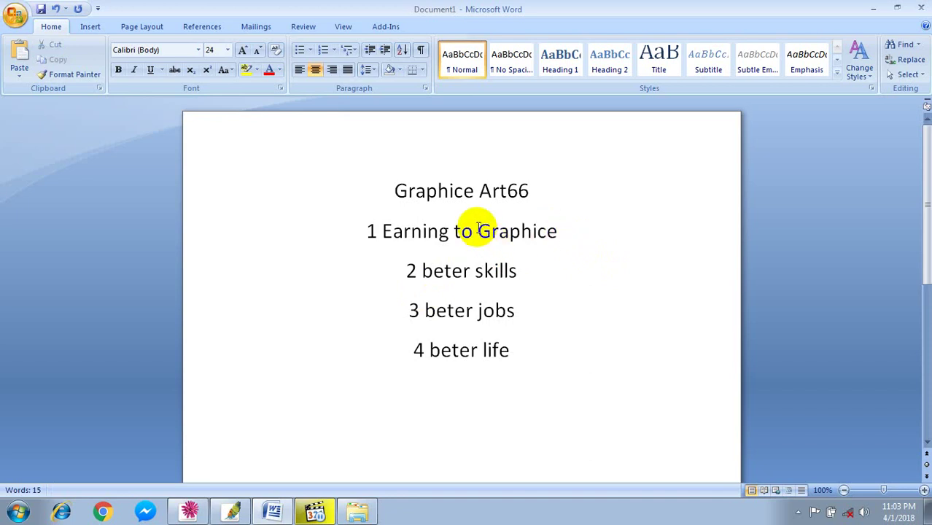
pyautogui.moveTo(478, 230)
pyautogui.mouseDown()
pyautogui.moveTo(586, 236)
pyautogui.moveTo(479, 232)
pyautogui.mouseUp()
pyautogui.click(558, 239)
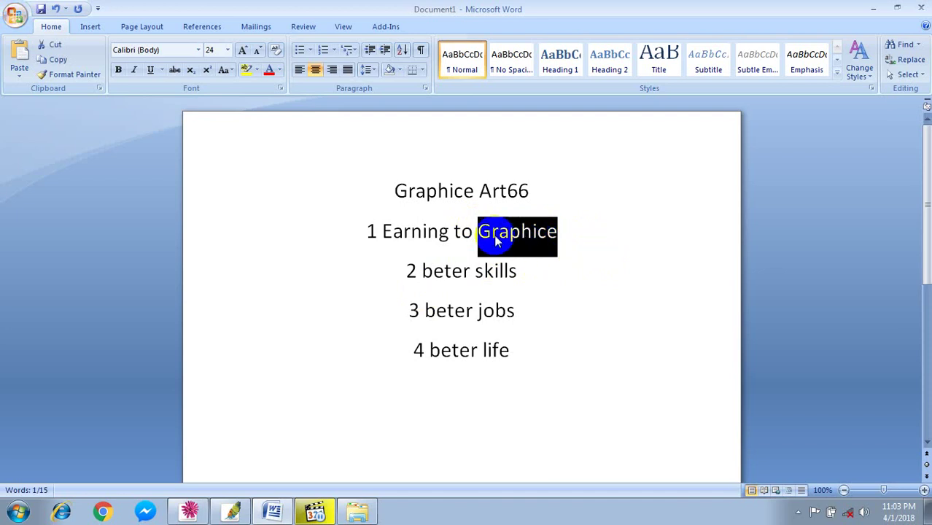
pyautogui.moveTo(495, 210); pyautogui.dragTo(488, 219)
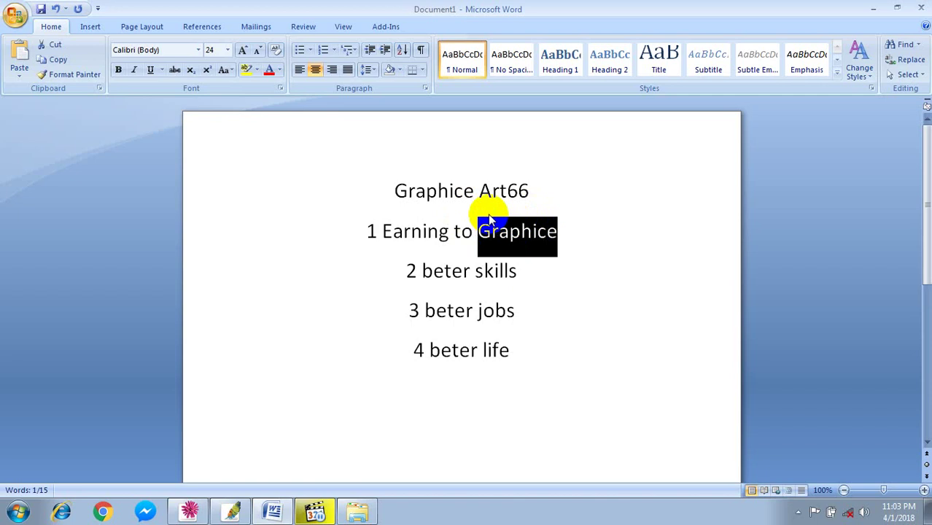
pyautogui.click(562, 240)
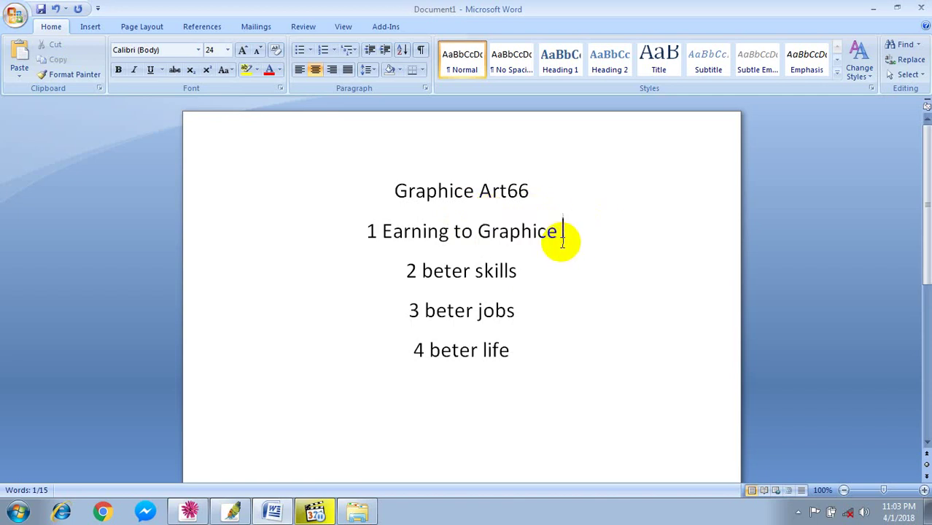
pyautogui.moveTo(561, 242); pyautogui.dragTo(480, 234)
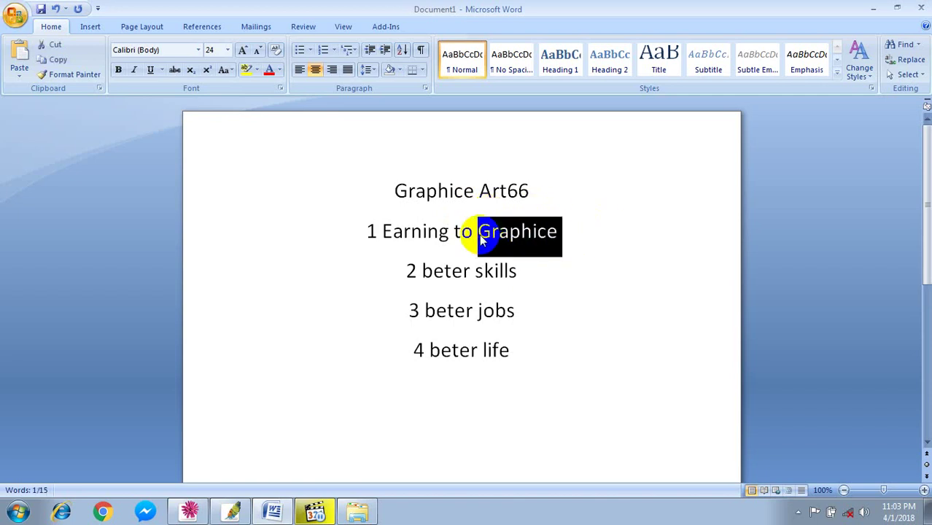
pyautogui.moveTo(555, 235); pyautogui.dragTo(485, 234)
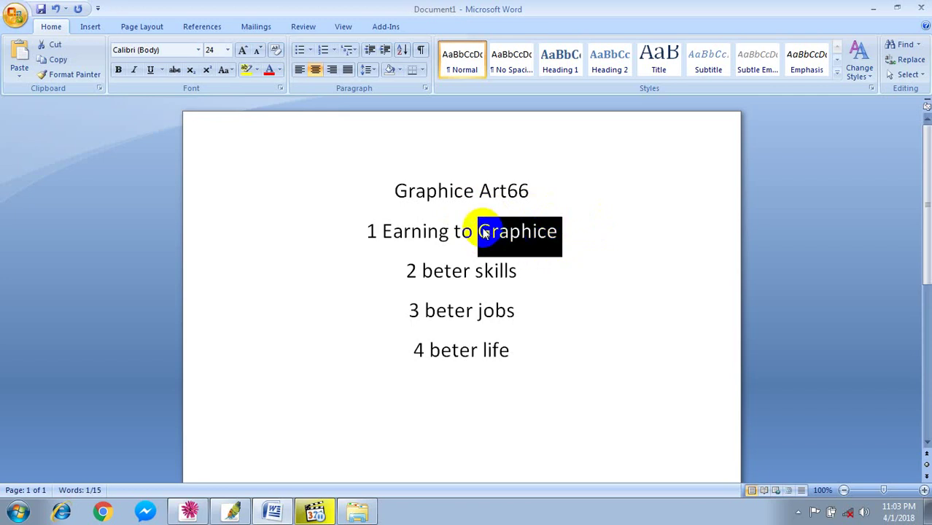
pyautogui.moveTo(485, 234); pyautogui.dragTo(503, 240)
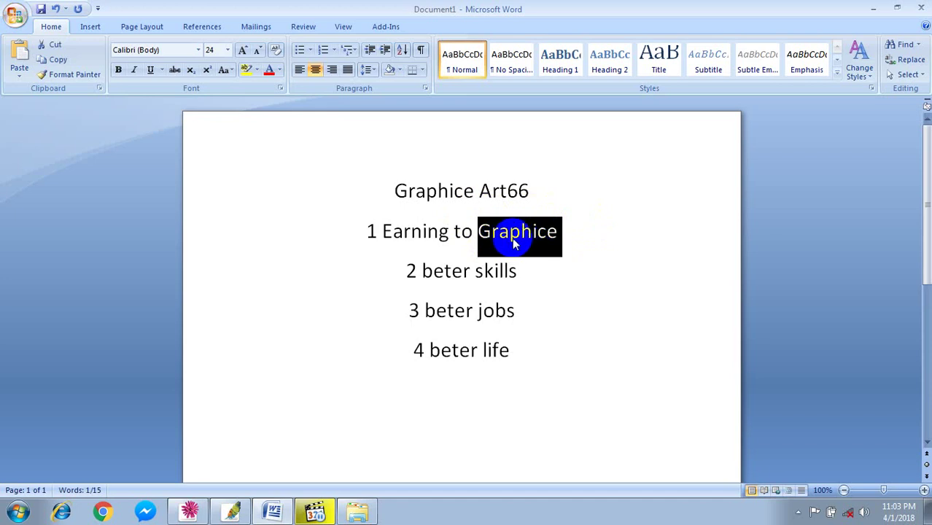
pyautogui.moveTo(503, 241); pyautogui.dragTo(530, 235)
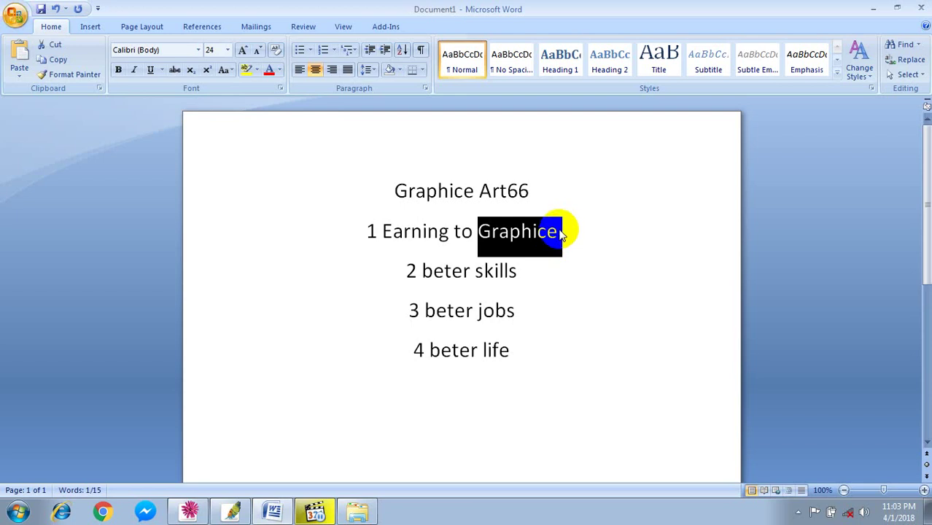
pyautogui.click(451, 233)
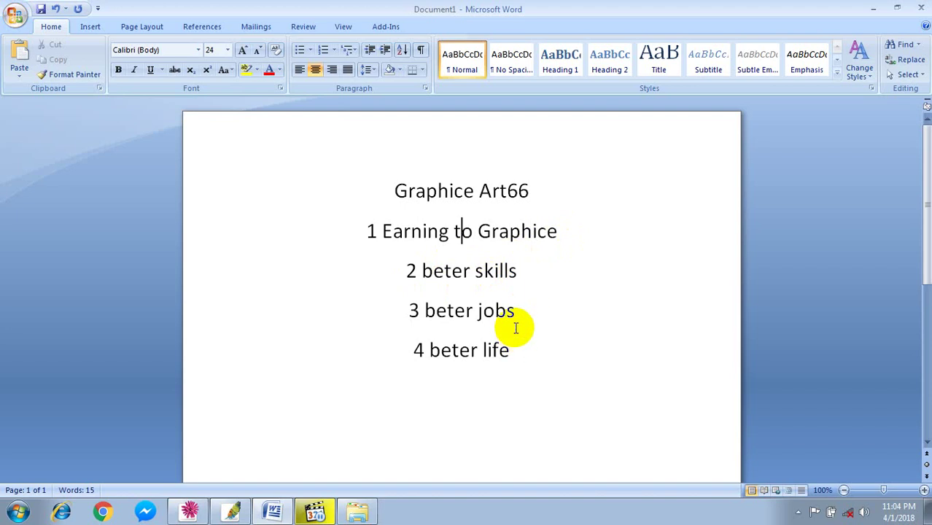
pyautogui.moveTo(518, 312); pyautogui.dragTo(417, 318)
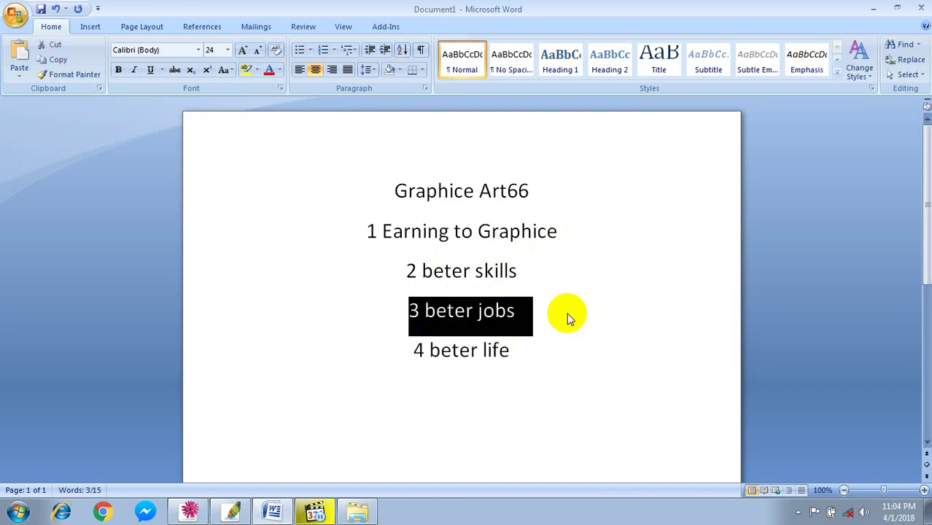
pyautogui.moveTo(540, 314); pyautogui.dragTo(451, 311)
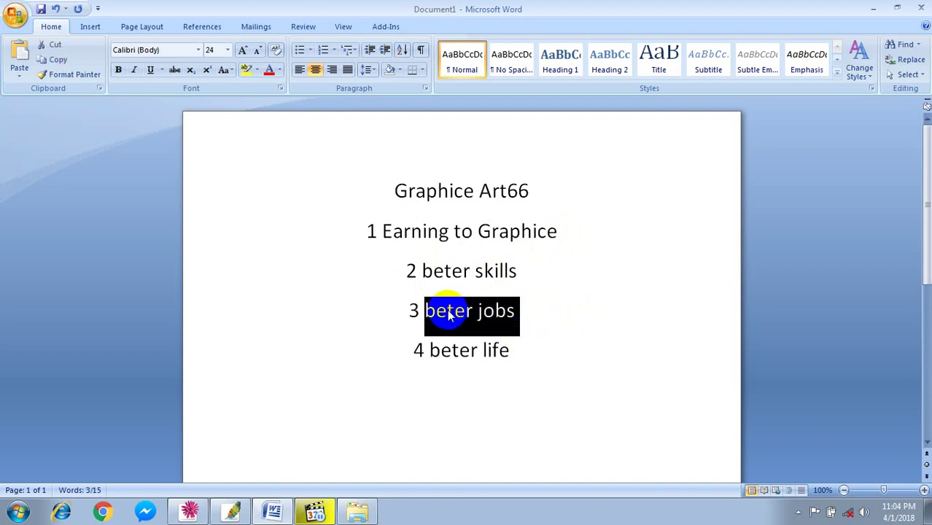
pyautogui.moveTo(521, 350); pyautogui.dragTo(430, 351)
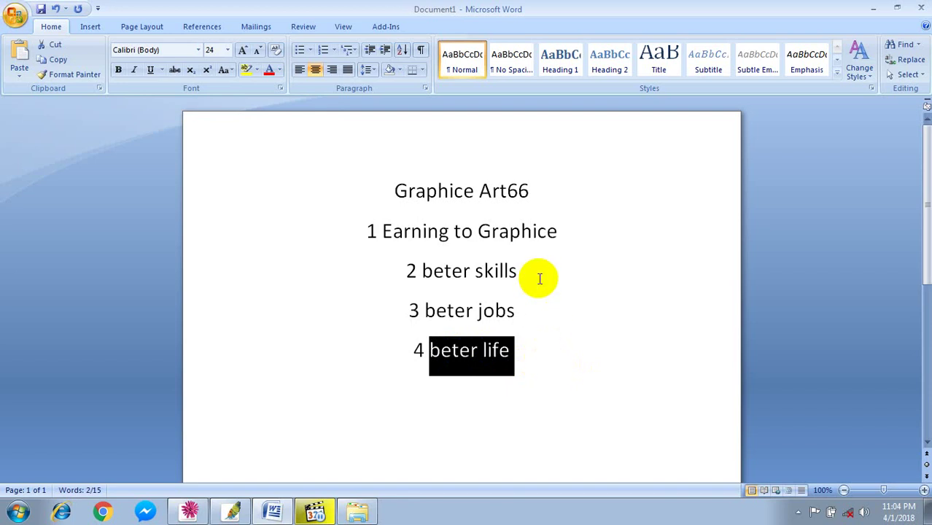
pyautogui.moveTo(560, 233); pyautogui.dragTo(483, 231)
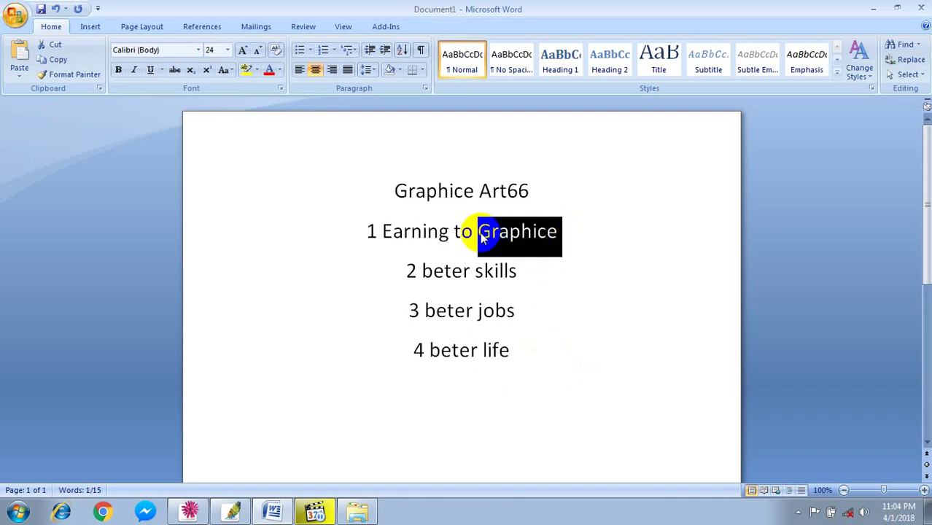
pyautogui.click(562, 233)
pyautogui.moveTo(560, 233); pyautogui.dragTo(481, 243)
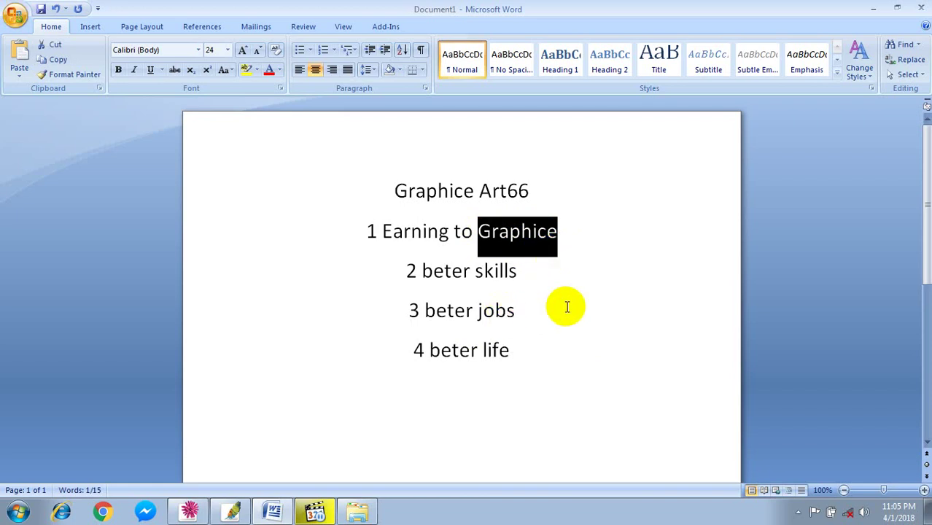
# - Add lines '1 Adobe Illustrator' and '2 Adobe photoshop' after '4 beter life'
pyautogui.scroll(-3, 518, 316)
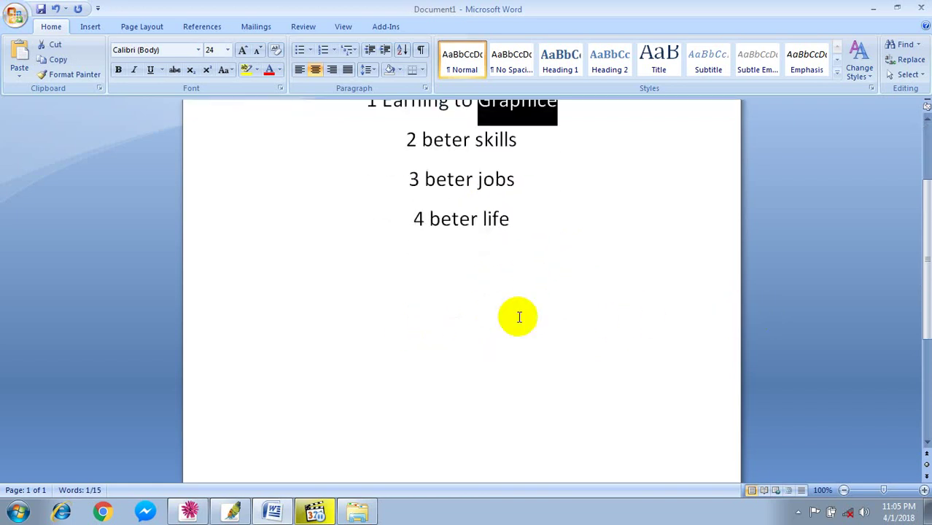
pyautogui.scroll(2, 507, 317)
pyautogui.click(511, 317)
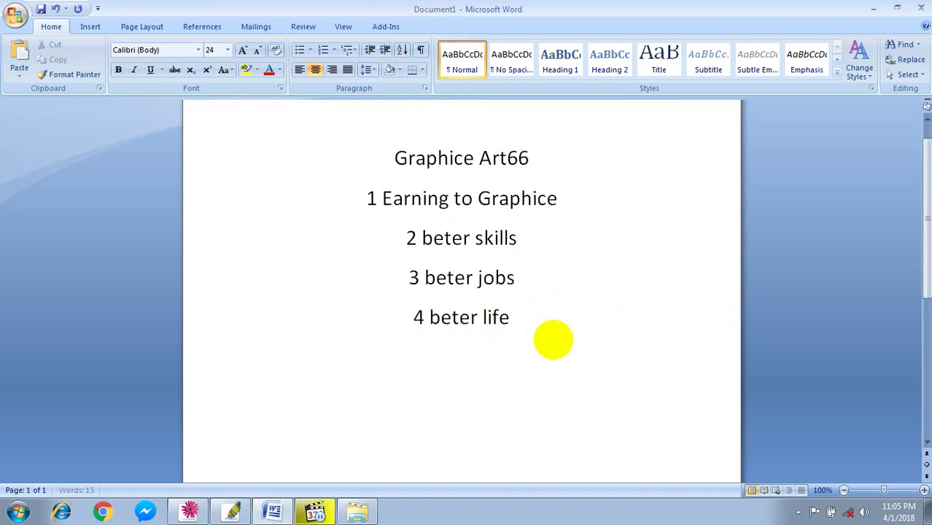
pyautogui.press('Return')
pyautogui.write('1')
pyautogui.write(' Adobe Illustrator')
pyautogui.press('Return')
pyautogui.write('2 Adobe photoshop')
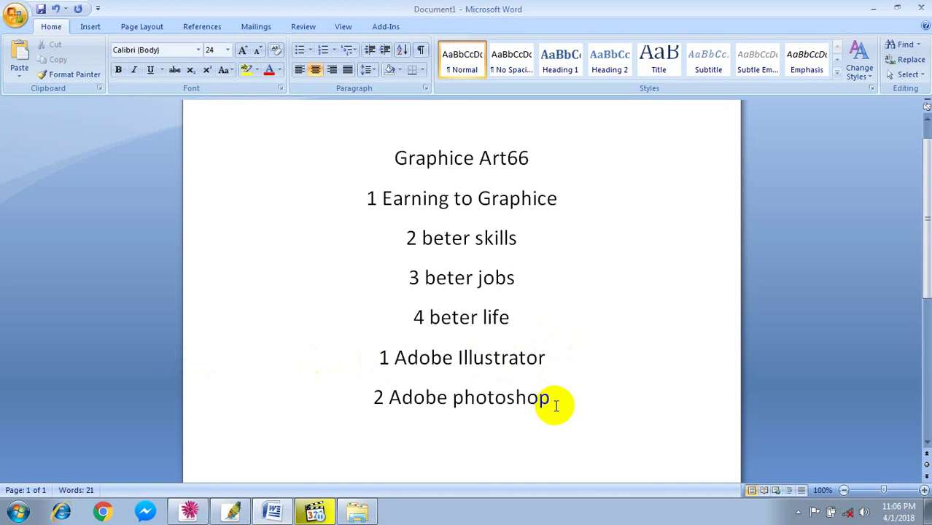
# - Select the new lines, ending with 'Adobe Illustrator' highlighted
pyautogui.moveTo(551, 402); pyautogui.dragTo(416, 406)
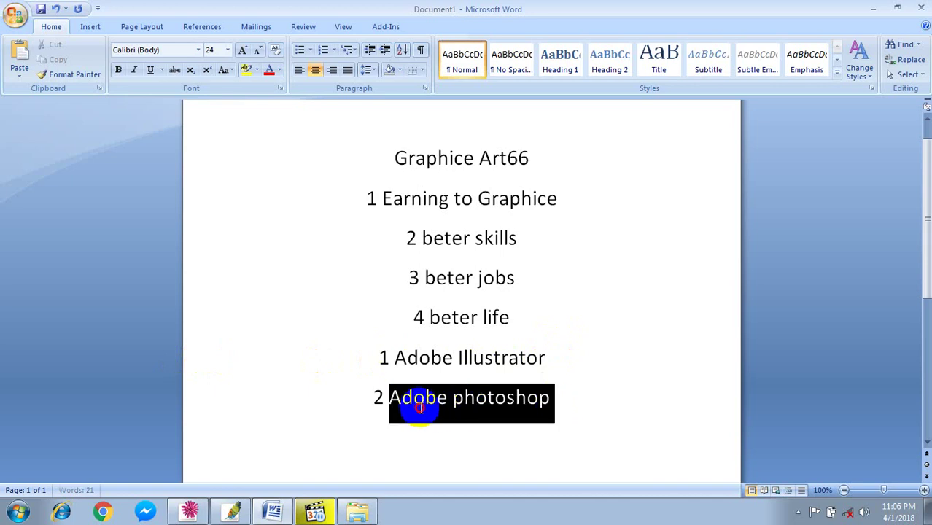
pyautogui.click(562, 398)
pyautogui.click(545, 357)
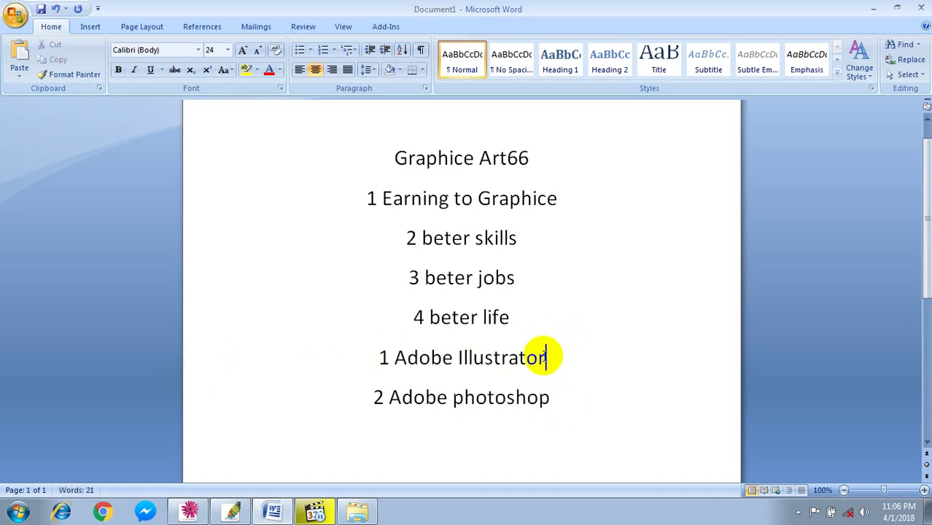
pyautogui.moveTo(545, 357); pyautogui.dragTo(410, 358)
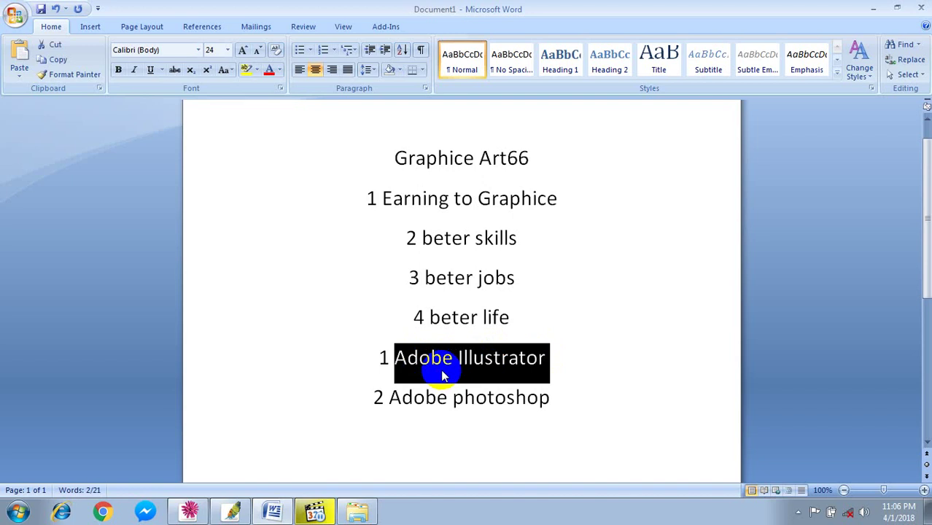
pyautogui.click(548, 361)
pyautogui.moveTo(551, 359); pyautogui.dragTo(427, 358)
pyautogui.click(552, 364)
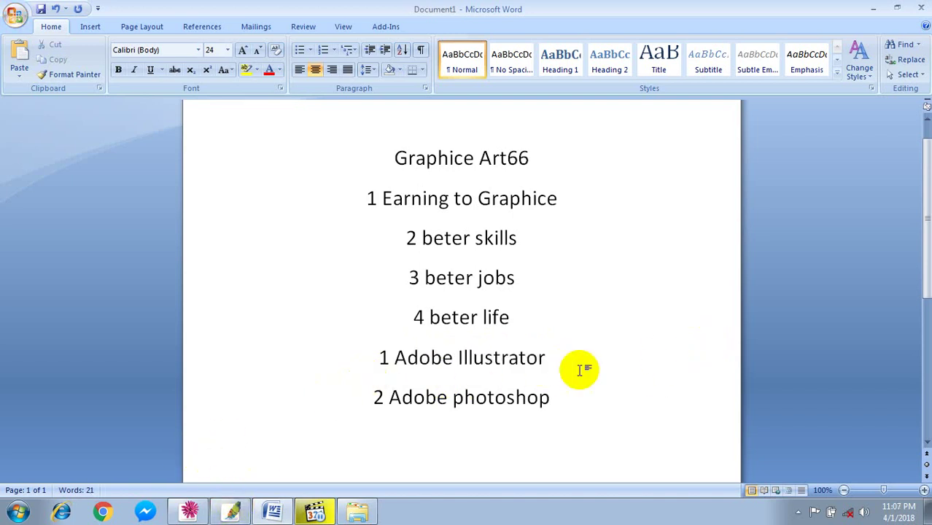
pyautogui.moveTo(547, 358); pyautogui.dragTo(395, 359)
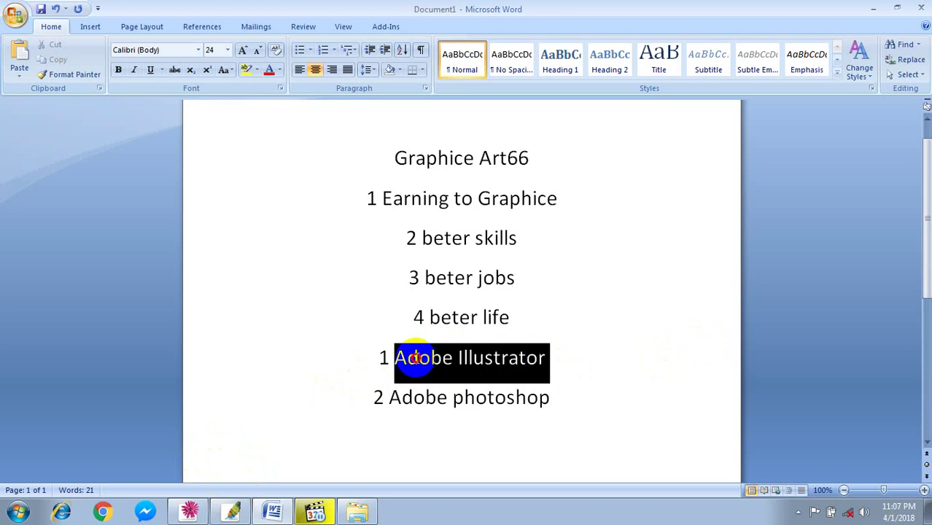
# - Bring up Illustrator and move the toolbox and Color/Swatches panel group higher
pyautogui.click(187, 514)
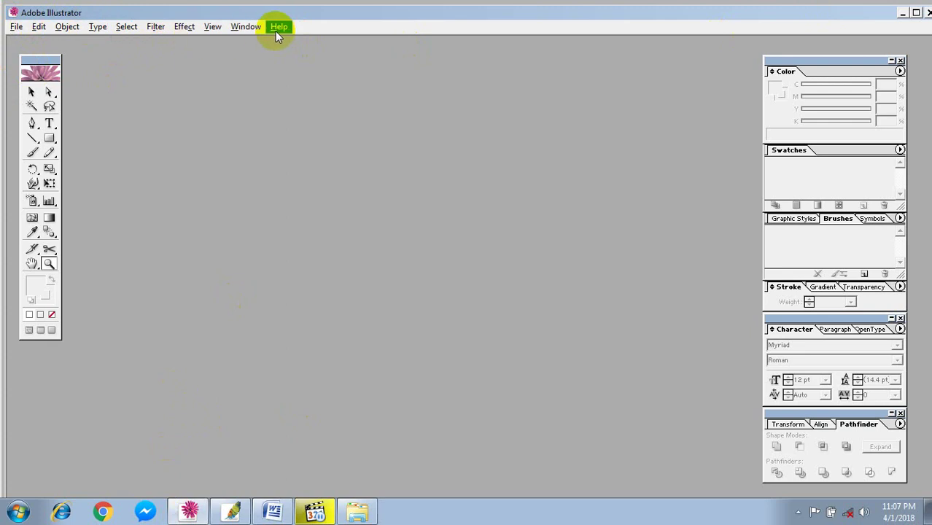
pyautogui.moveTo(37, 61)
pyautogui.mouseDown()
pyautogui.moveTo(19, 56)
pyautogui.moveTo(25, 43)
pyautogui.mouseUp()
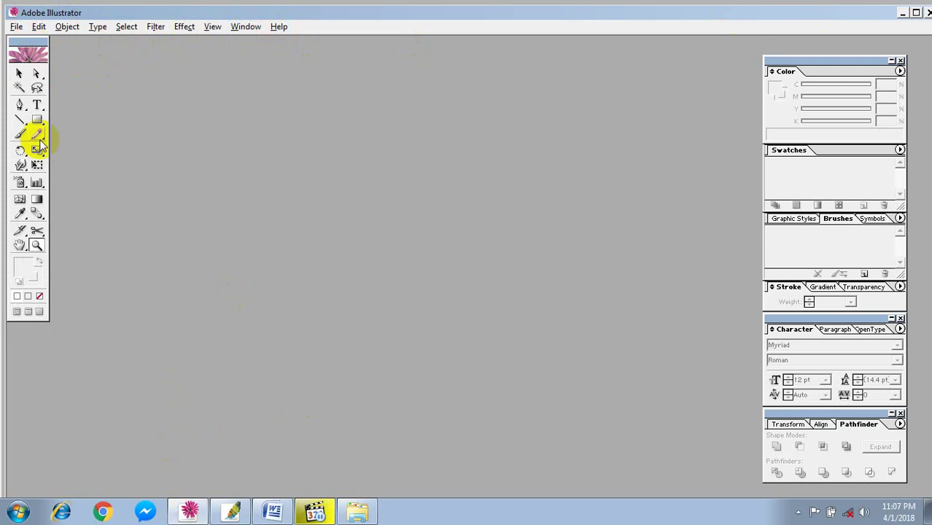
pyautogui.moveTo(831, 58); pyautogui.dragTo(840, 39)
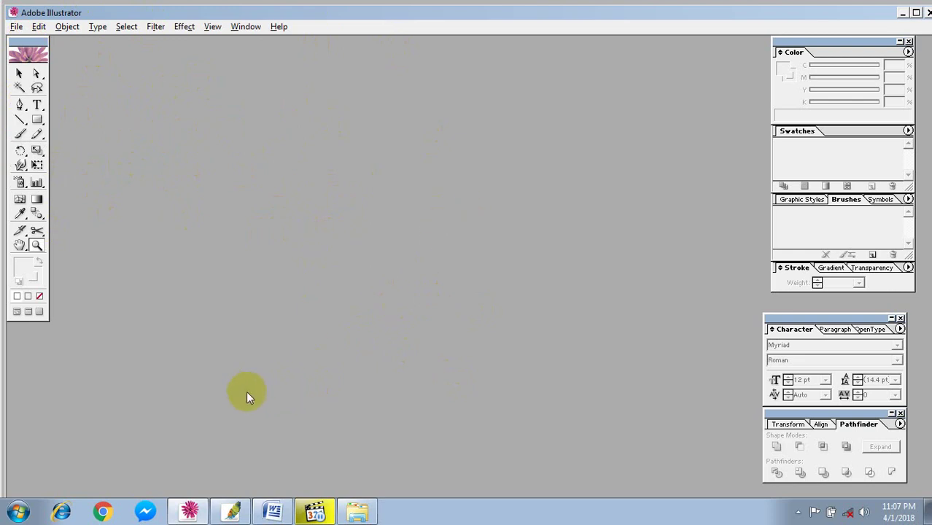
# - Return to Word and highlight 'Adobe photoshop' on the last line
pyautogui.click(272, 512)
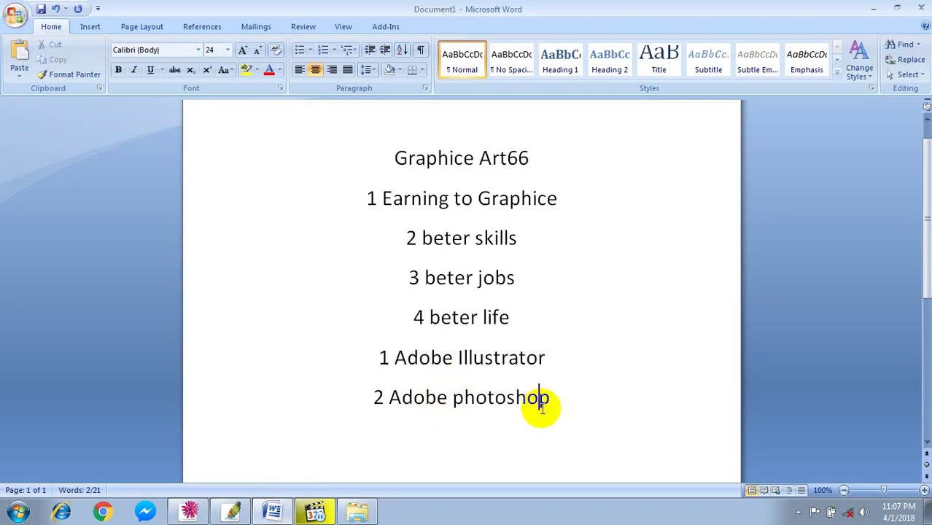
pyautogui.moveTo(537, 405); pyautogui.dragTo(436, 400)
pyautogui.click(437, 401)
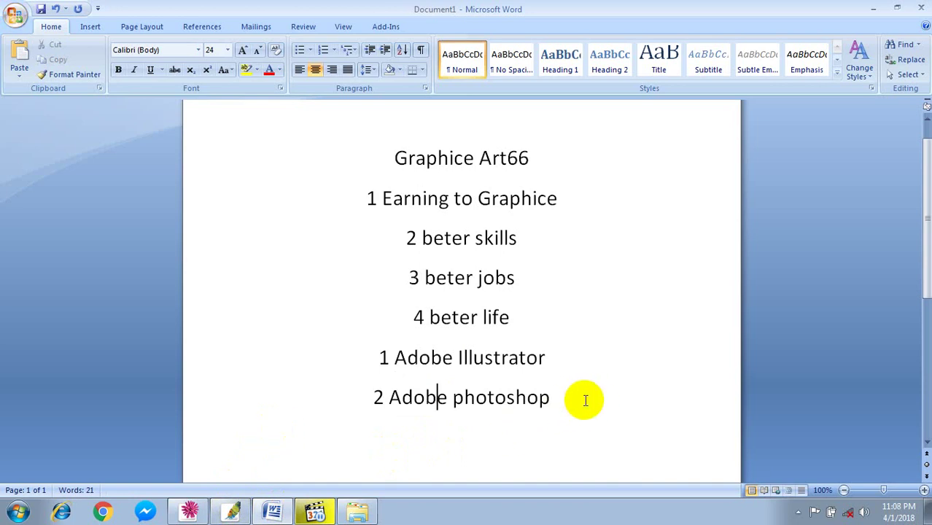
pyautogui.moveTo(582, 396); pyautogui.dragTo(416, 397)
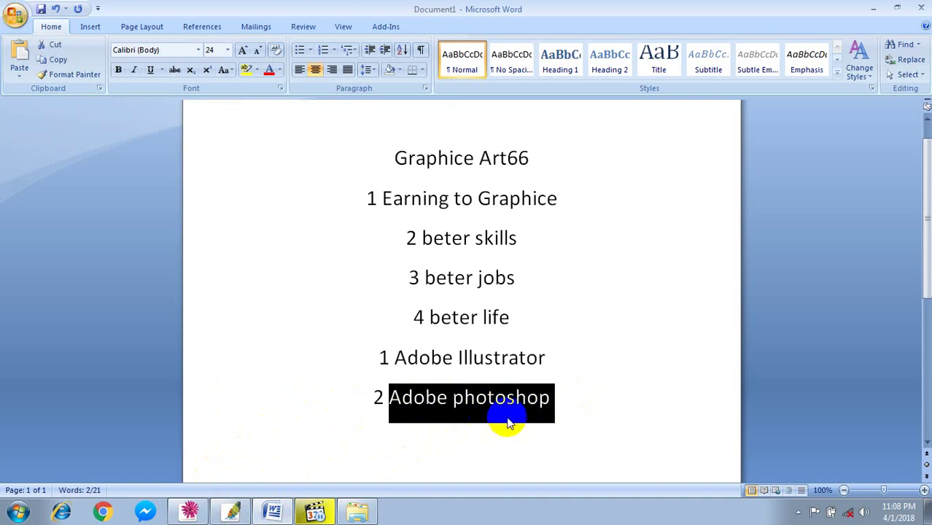
# - Bring Photoshop forward and nudge its tools palette into a new position
pyautogui.click(235, 510)
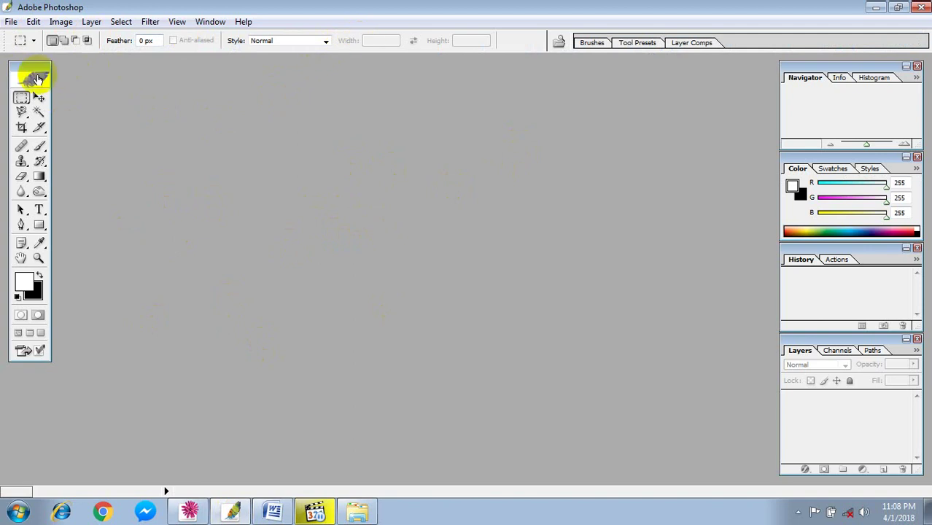
pyautogui.moveTo(26, 67); pyautogui.dragTo(22, 58)
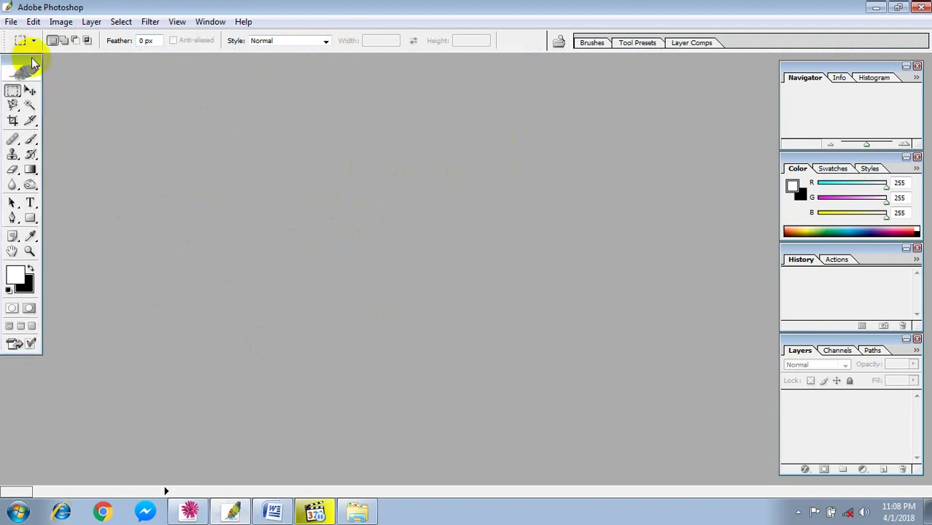
pyautogui.moveTo(22, 58); pyautogui.dragTo(29, 61)
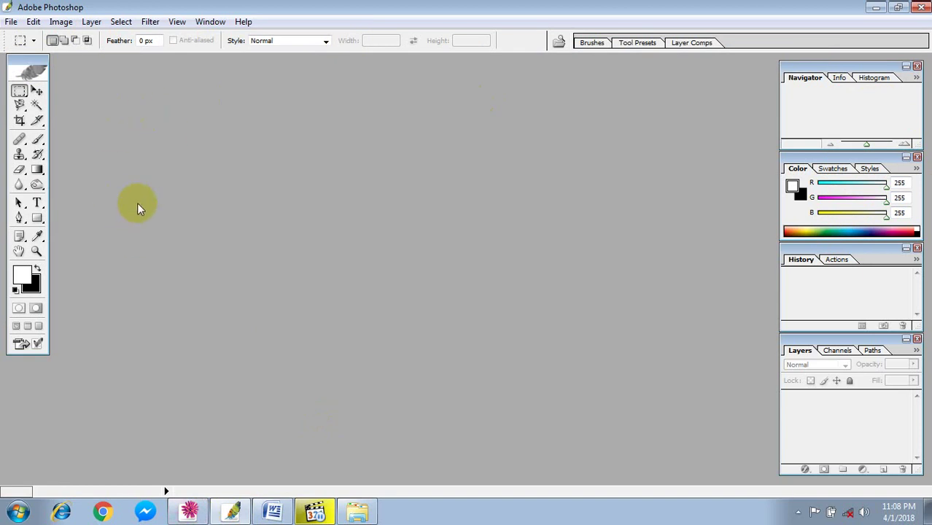
# - In Illustrator, start a new document and type its name
pyautogui.click(191, 513)
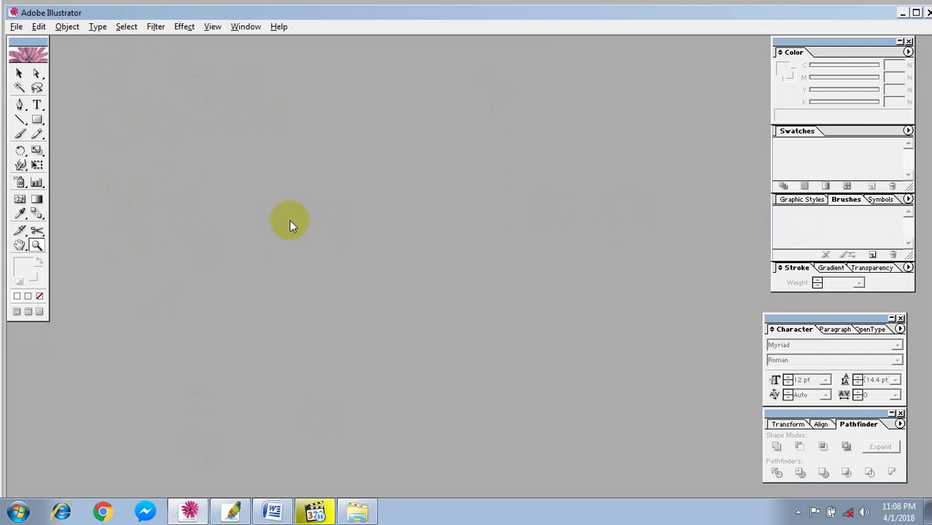
pyautogui.click(13, 27)
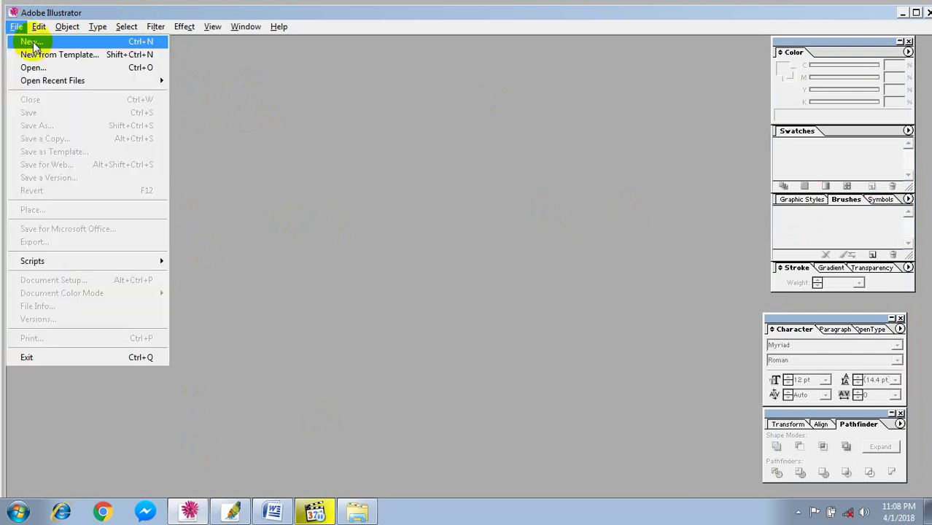
pyautogui.click(33, 44)
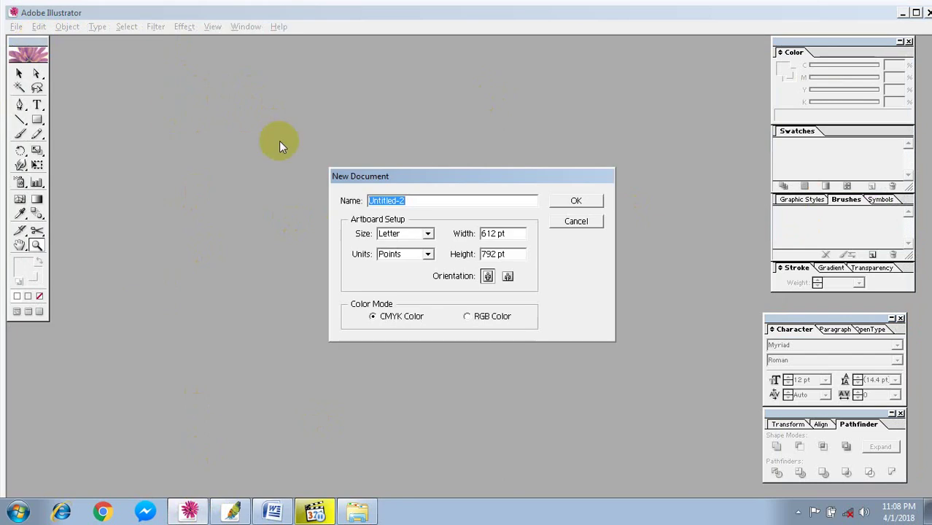
pyautogui.click(575, 202)
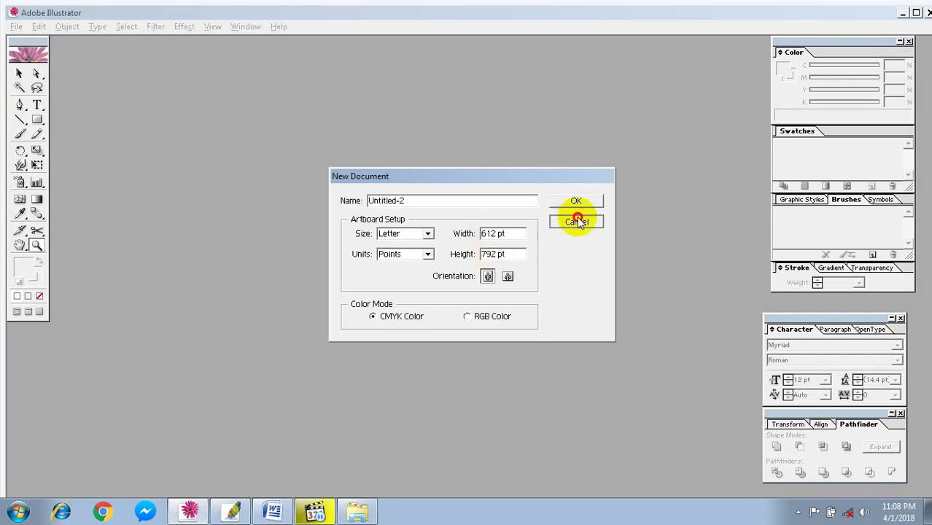
pyautogui.hotkey('ctrl', 'n')
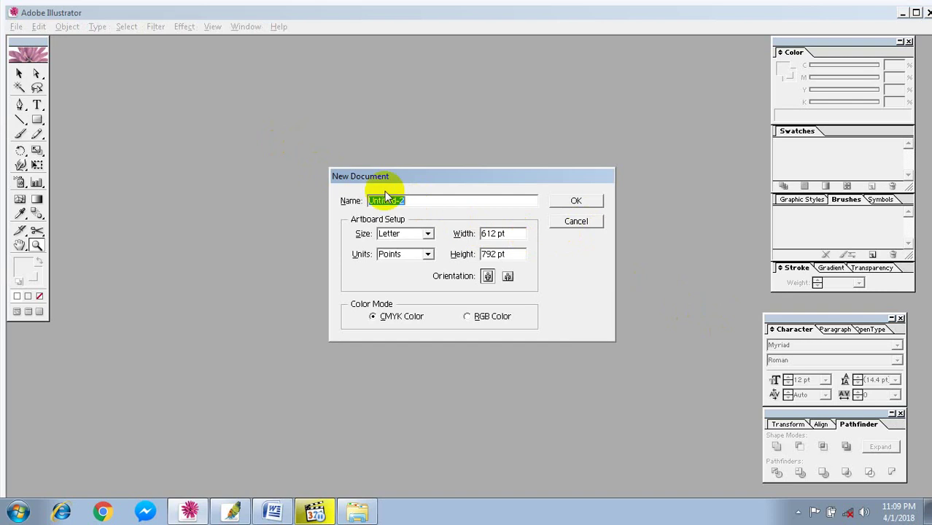
pyautogui.moveTo(417, 202); pyautogui.dragTo(314, 202)
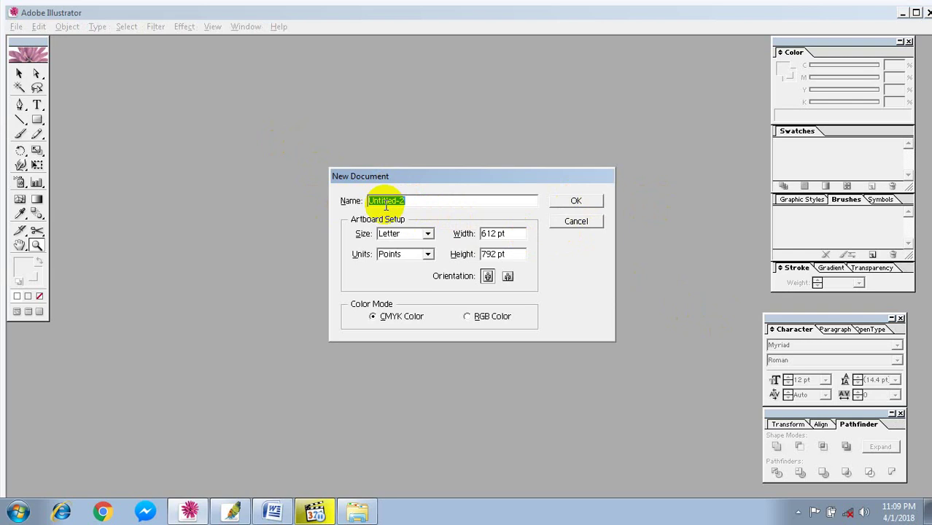
pyautogui.write('Rakibul 66')
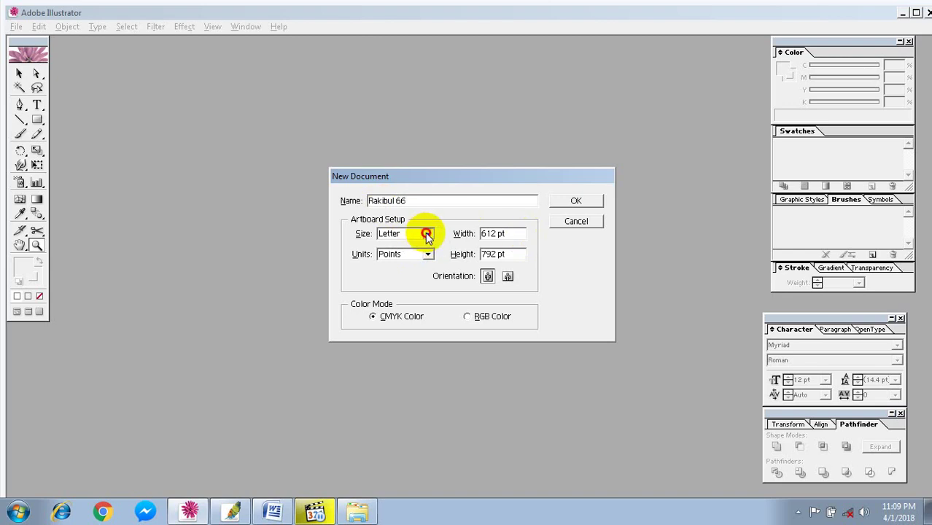
# - Set the page size to A4 and units to inches, and create the document
pyautogui.click(427, 234)
pyautogui.click(400, 308)
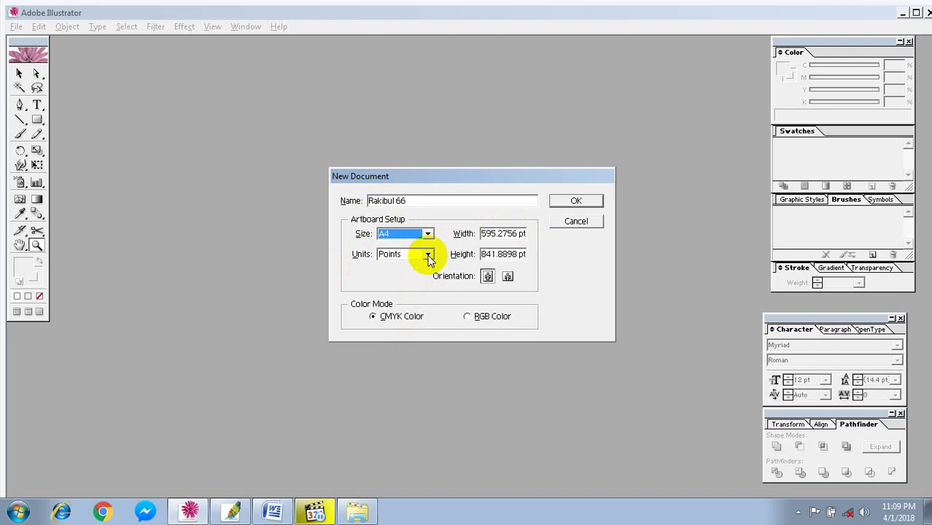
pyautogui.click(428, 255)
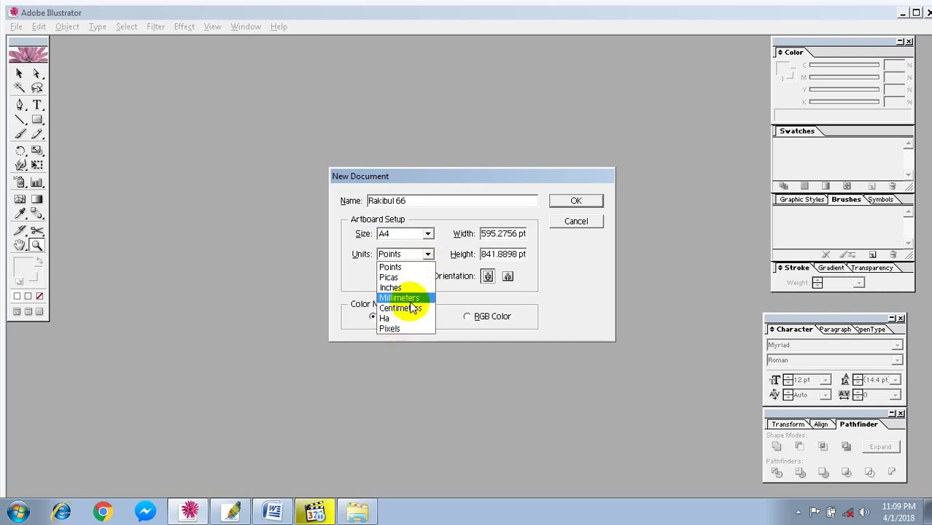
pyautogui.click(392, 287)
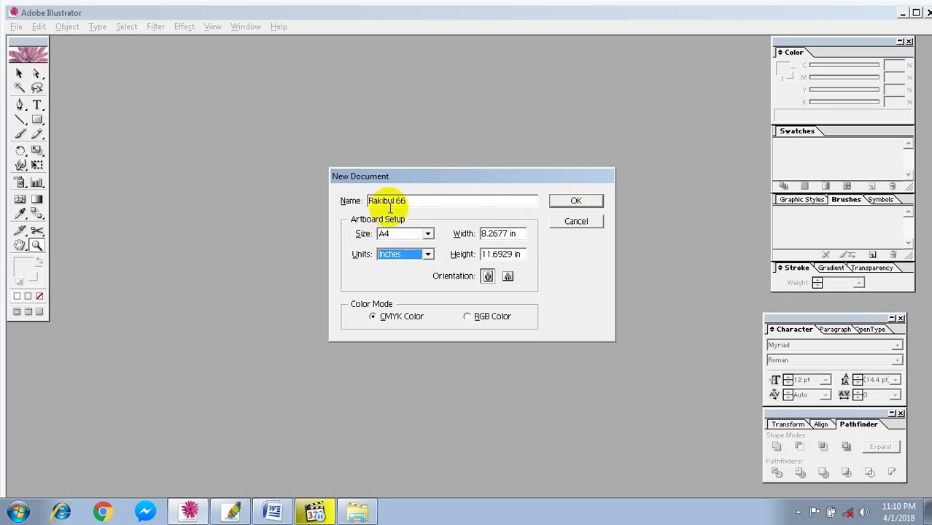
pyautogui.click(576, 202)
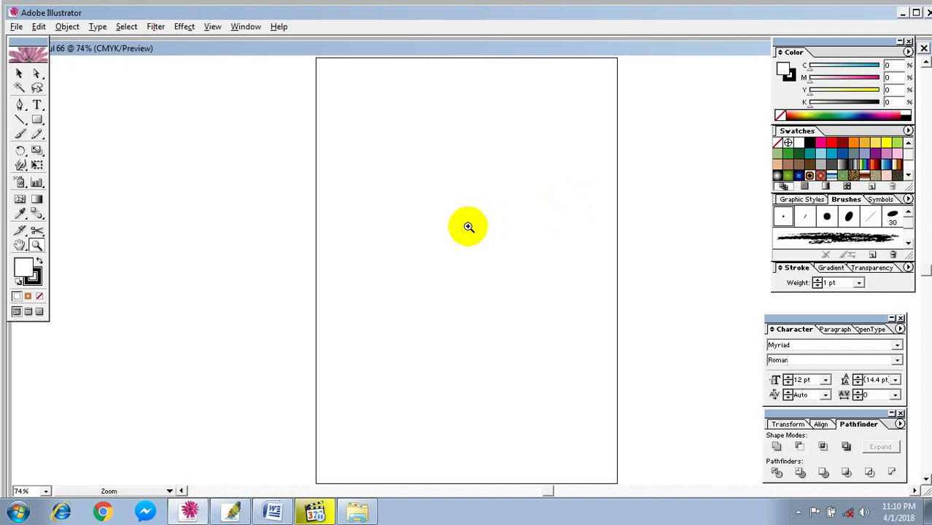
pyautogui.moveTo(456, 139)
pyautogui.mouseDown()
pyautogui.moveTo(458, 214)
pyautogui.moveTo(443, 219)
pyautogui.moveTo(446, 311)
pyautogui.mouseUp()
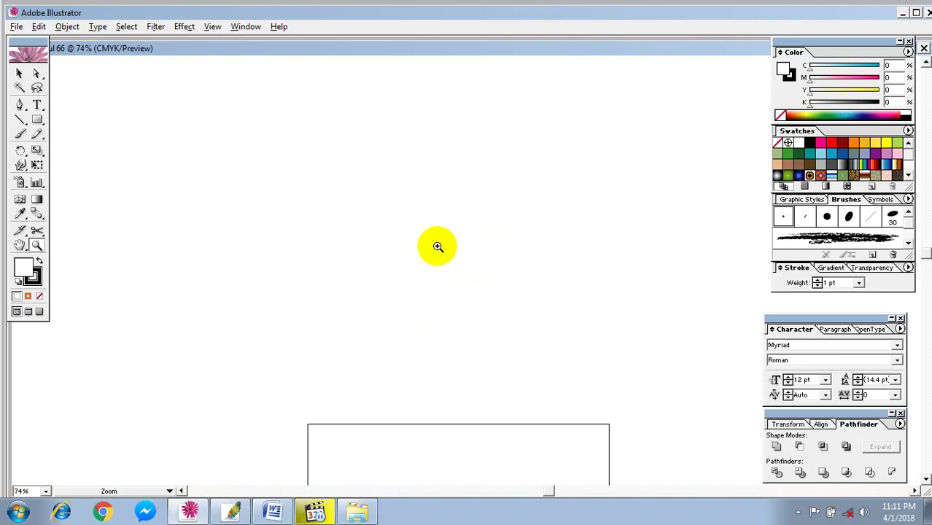
pyautogui.moveTo(413, 377)
pyautogui.mouseDown()
pyautogui.moveTo(399, 287)
pyautogui.moveTo(423, 233)
pyautogui.moveTo(395, 194)
pyautogui.moveTo(373, 232)
pyautogui.moveTo(397, 223)
pyautogui.moveTo(524, 222)
pyautogui.moveTo(292, 255)
pyautogui.moveTo(418, 283)
pyautogui.moveTo(298, 324)
pyautogui.moveTo(366, 312)
pyautogui.moveTo(334, 295)
pyautogui.moveTo(396, 308)
pyautogui.moveTo(447, 302)
pyautogui.moveTo(368, 278)
pyautogui.moveTo(355, 322)
pyautogui.moveTo(468, 252)
pyautogui.moveTo(373, 233)
pyautogui.moveTo(366, 298)
pyautogui.moveTo(345, 264)
pyautogui.moveTo(317, 313)
pyautogui.moveTo(351, 349)
pyautogui.moveTo(432, 296)
pyautogui.moveTo(373, 272)
pyautogui.moveTo(420, 200)
pyautogui.moveTo(366, 249)
pyautogui.moveTo(520, 180)
pyautogui.moveTo(281, 160)
pyautogui.moveTo(489, 146)
pyautogui.mouseUp()
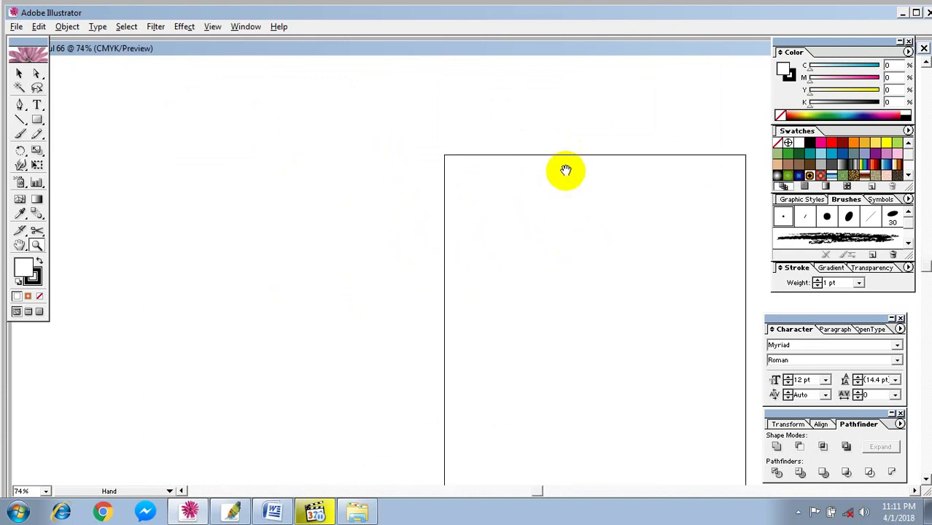
pyautogui.moveTo(566, 173)
pyautogui.mouseDown()
pyautogui.moveTo(346, 141)
pyautogui.moveTo(255, 205)
pyautogui.moveTo(305, 162)
pyautogui.moveTo(323, 133)
pyautogui.moveTo(423, 104)
pyautogui.moveTo(200, 133)
pyautogui.moveTo(459, 105)
pyautogui.moveTo(322, 119)
pyautogui.moveTo(341, 159)
pyautogui.mouseUp()
pyautogui.press('z')
pyautogui.moveTo(435, 279)
pyautogui.mouseDown()
pyautogui.moveTo(346, 166)
pyautogui.moveTo(362, 199)
pyautogui.mouseUp()
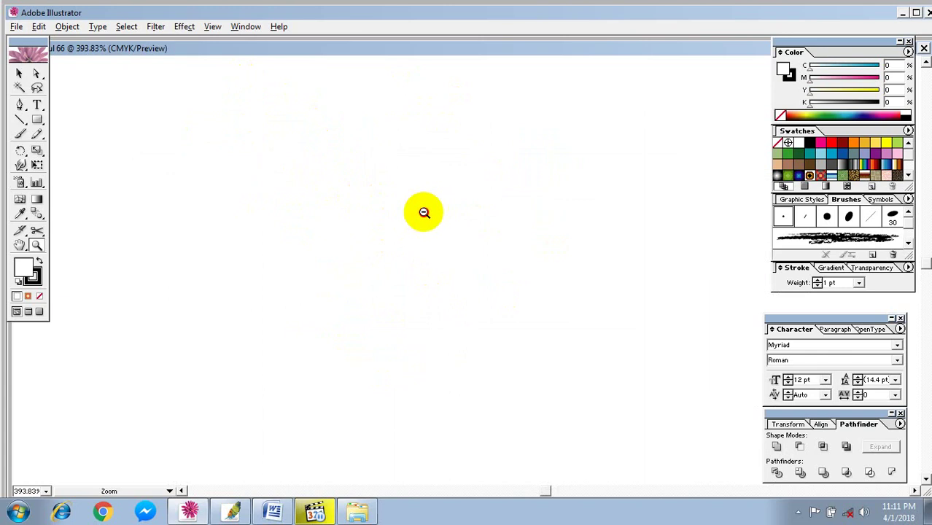
pyautogui.hotkey('ctrl', '1')
pyautogui.moveTo(426, 210)
pyautogui.mouseDown()
pyautogui.moveTo(433, 246)
pyautogui.moveTo(545, 148)
pyautogui.moveTo(474, 110)
pyautogui.moveTo(354, 137)
pyautogui.mouseUp()
pyautogui.moveTo(295, 196)
pyautogui.mouseDown()
pyautogui.moveTo(303, 124)
pyautogui.moveTo(373, 154)
pyautogui.moveTo(391, 190)
pyautogui.moveTo(291, 175)
pyautogui.mouseUp()
# - Zoom in and out on the artboard and pan downward to survey the page
pyautogui.click(213, 27)
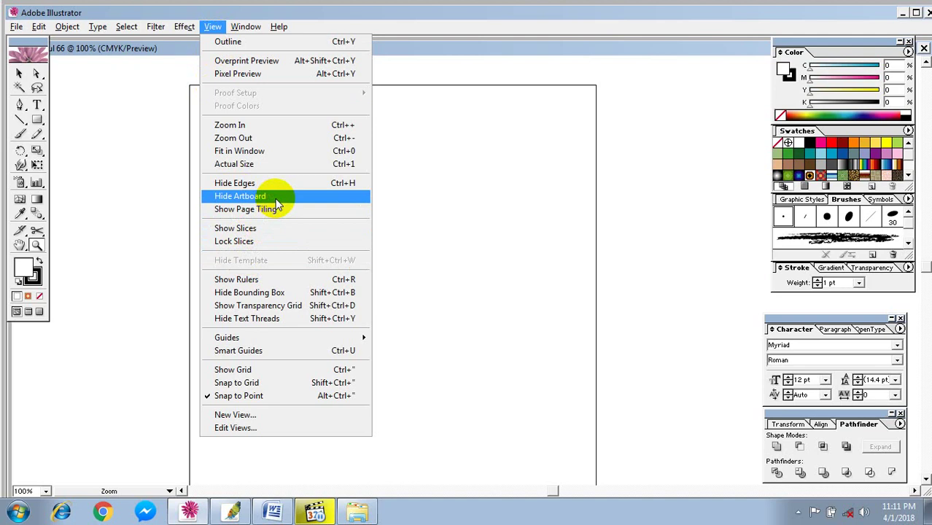
pyautogui.click(522, 193)
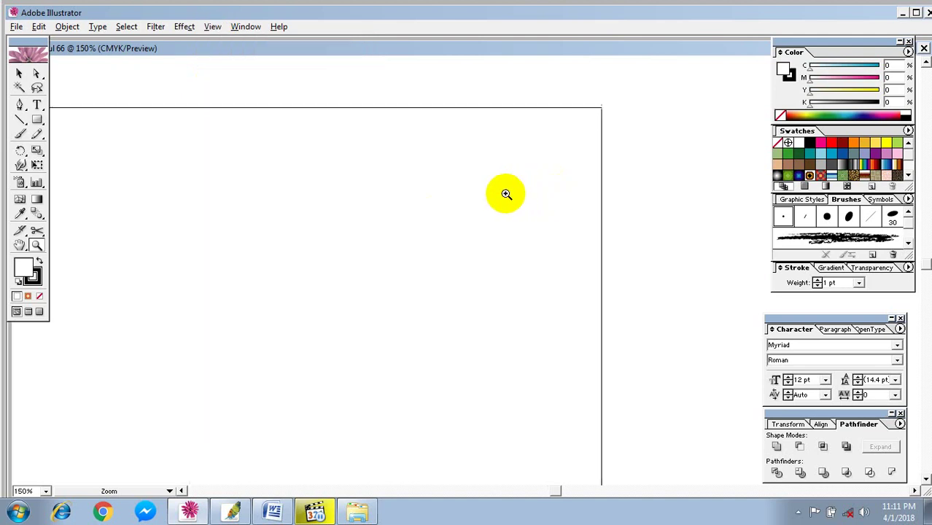
pyautogui.keyDown('alt'); pyautogui.click(418, 256); pyautogui.keyUp('alt')
pyautogui.keyDown('alt'); pyautogui.click(417, 256); pyautogui.keyUp('alt')
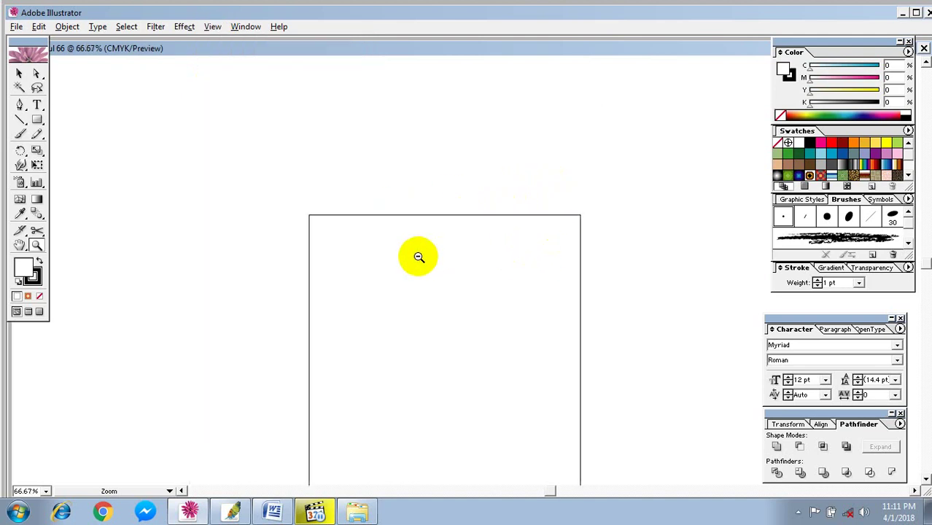
pyautogui.press('space')
pyautogui.moveTo(462, 237); pyautogui.dragTo(462, 342)
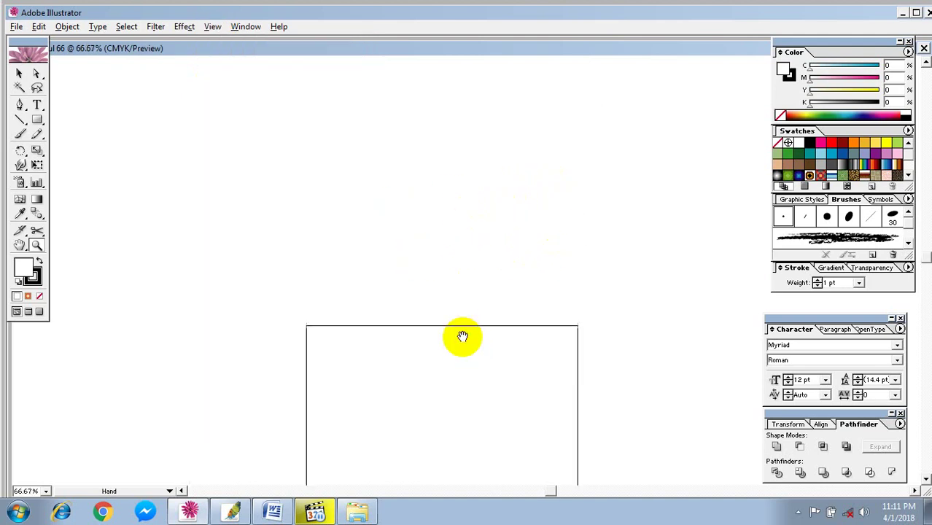
pyautogui.keyDown('alt'); pyautogui.click(455, 250); pyautogui.keyUp('alt')
pyautogui.keyDown('alt'); pyautogui.click(456, 249); pyautogui.keyUp('alt')
pyautogui.keyDown('alt'); pyautogui.click(456, 249); pyautogui.keyUp('alt')
pyautogui.keyDown('alt'); pyautogui.click(455, 250); pyautogui.keyUp('alt')
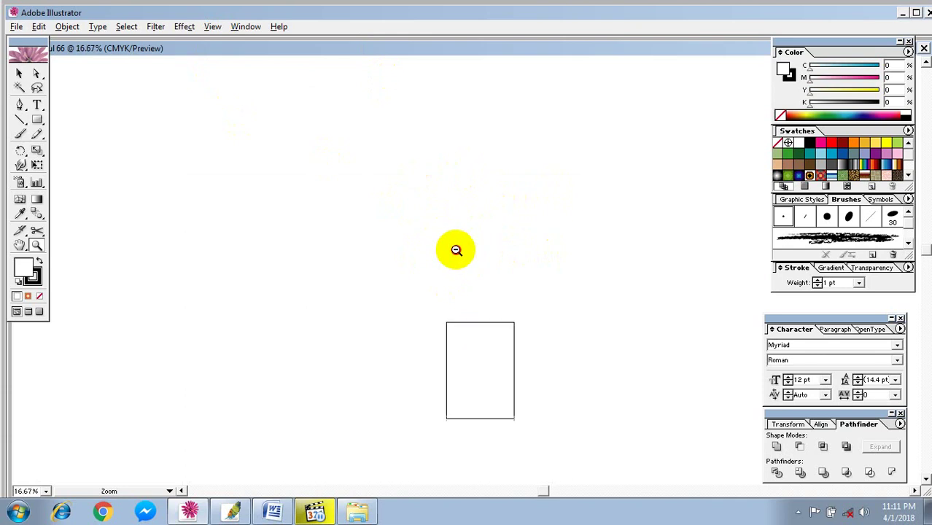
pyautogui.keyDown('alt'); pyautogui.click(456, 249); pyautogui.keyUp('alt')
pyautogui.keyDown('alt'); pyautogui.click(456, 249); pyautogui.keyUp('alt')
pyautogui.keyDown('alt'); pyautogui.click(456, 249); pyautogui.keyUp('alt')
pyautogui.keyDown('alt'); pyautogui.click(456, 249); pyautogui.keyUp('alt')
pyautogui.keyDown('alt'); pyautogui.click(456, 250); pyautogui.keyUp('alt')
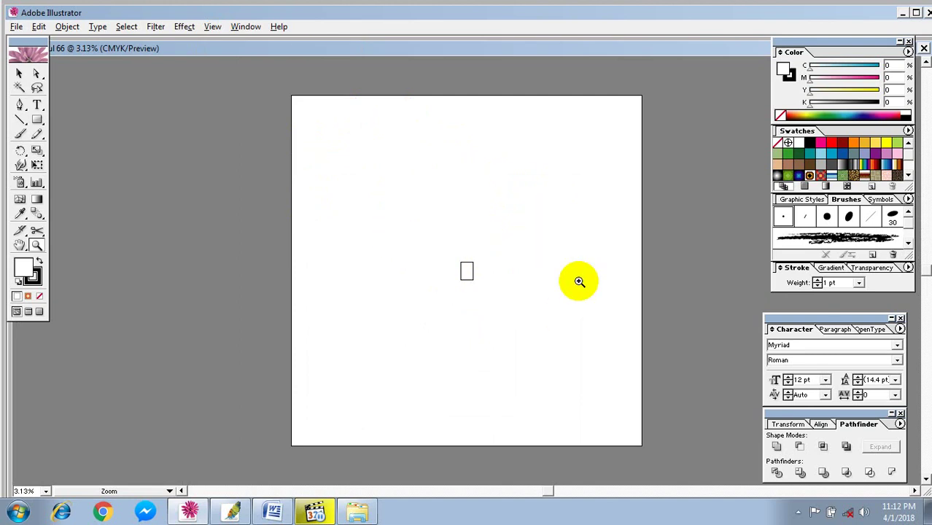
# - Zoom in step by step to 300%, then back out to the whole artboard
pyautogui.click(462, 244)
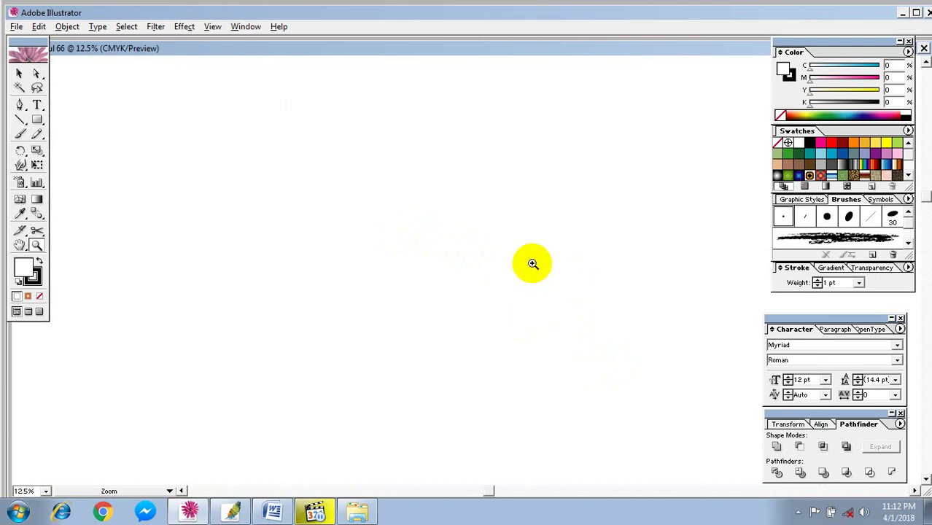
pyautogui.click(471, 275)
pyautogui.click(485, 221)
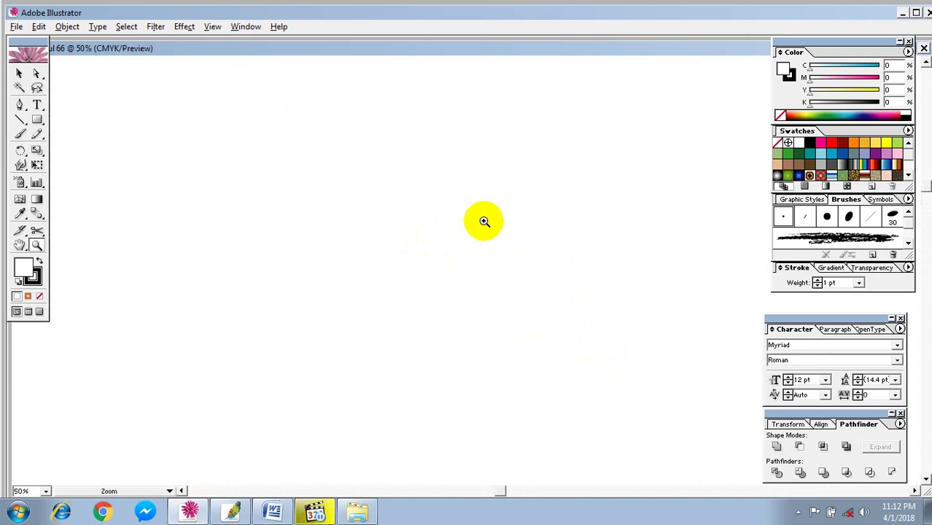
pyautogui.click(353, 211)
pyautogui.click(512, 312)
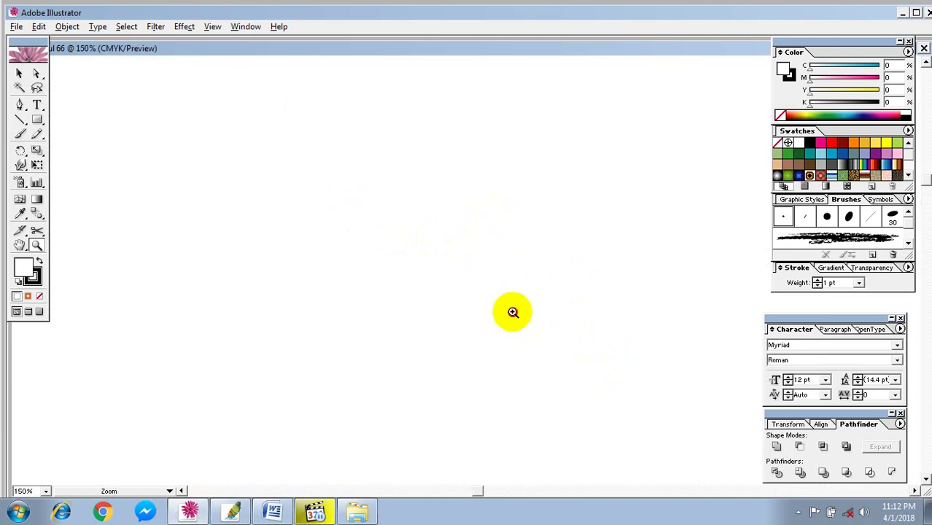
pyautogui.click(512, 390)
pyautogui.keyDown('alt'); pyautogui.click(489, 379); pyautogui.keyUp('alt')
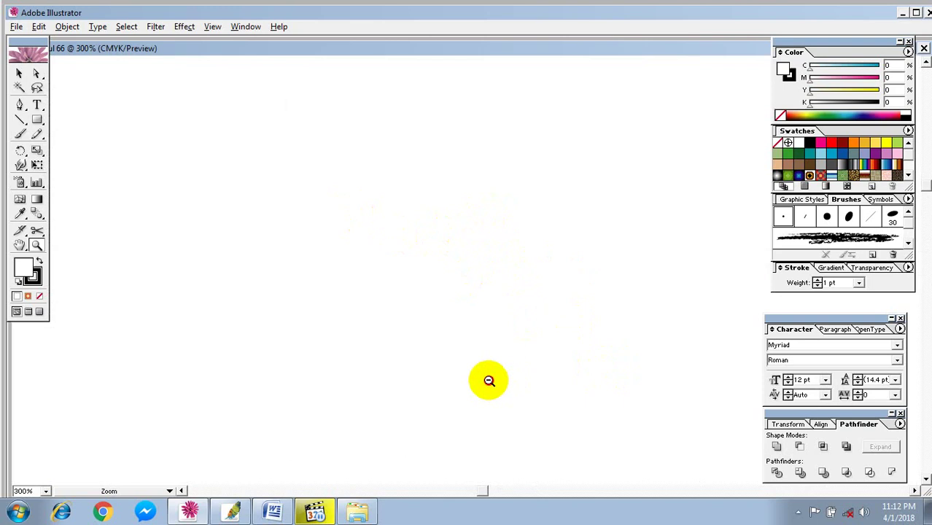
pyautogui.keyDown('alt'); pyautogui.click(488, 380); pyautogui.keyUp('alt')
pyautogui.keyDown('alt'); pyautogui.click(488, 380); pyautogui.keyUp('alt')
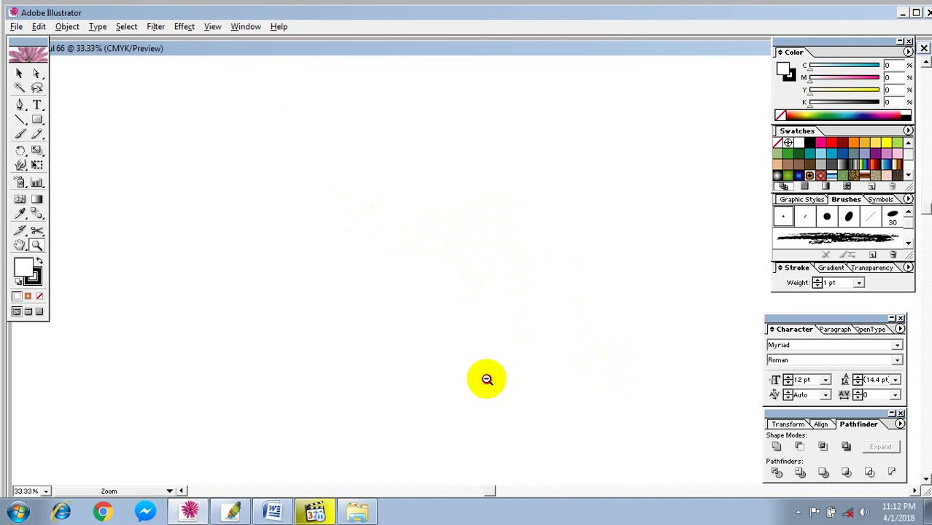
pyautogui.keyDown('alt'); pyautogui.click(487, 378); pyautogui.keyUp('alt')
# - Marquee-zoom the artboard, pan to its corner and top edge, then switch to Photoshop
pyautogui.moveTo(415, 200); pyautogui.dragTo(543, 302)
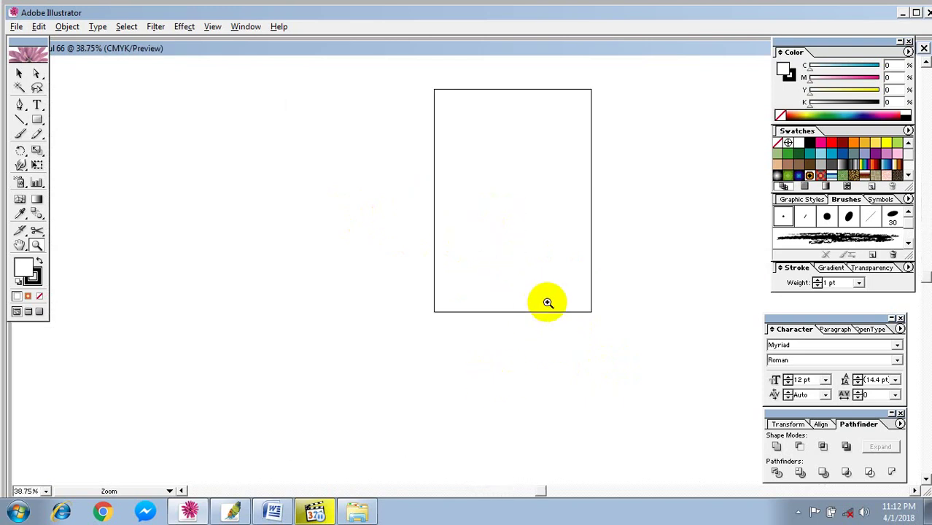
pyautogui.moveTo(302, 189); pyautogui.dragTo(430, 279)
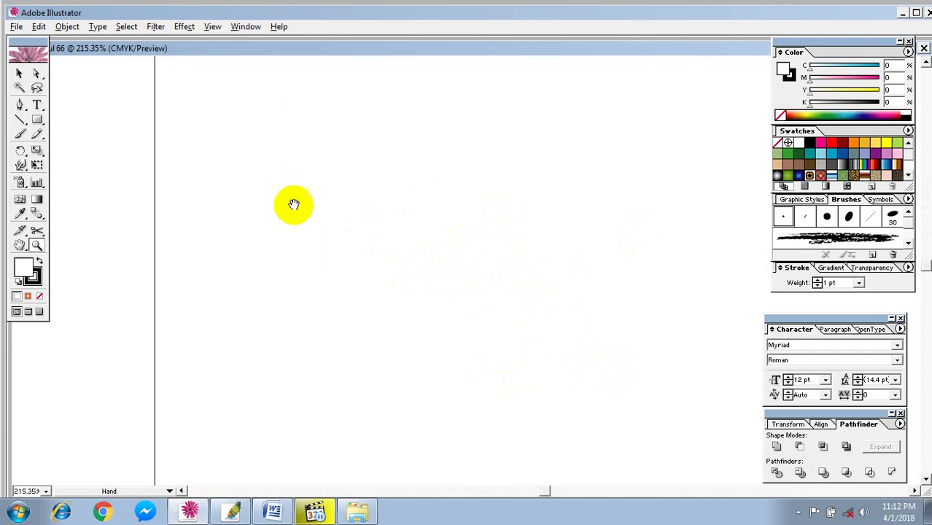
pyautogui.moveTo(188, 240)
pyautogui.mouseDown()
pyautogui.moveTo(587, 295)
pyautogui.moveTo(524, 410)
pyautogui.mouseUp()
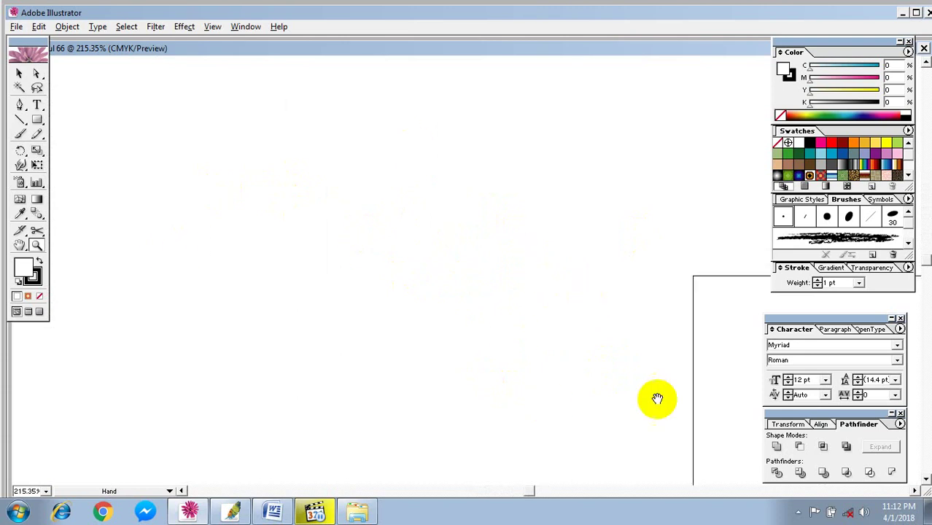
pyautogui.moveTo(658, 396)
pyautogui.mouseDown()
pyautogui.moveTo(569, 336)
pyautogui.moveTo(339, 305)
pyautogui.mouseUp()
pyautogui.moveTo(534, 318); pyautogui.dragTo(385, 300)
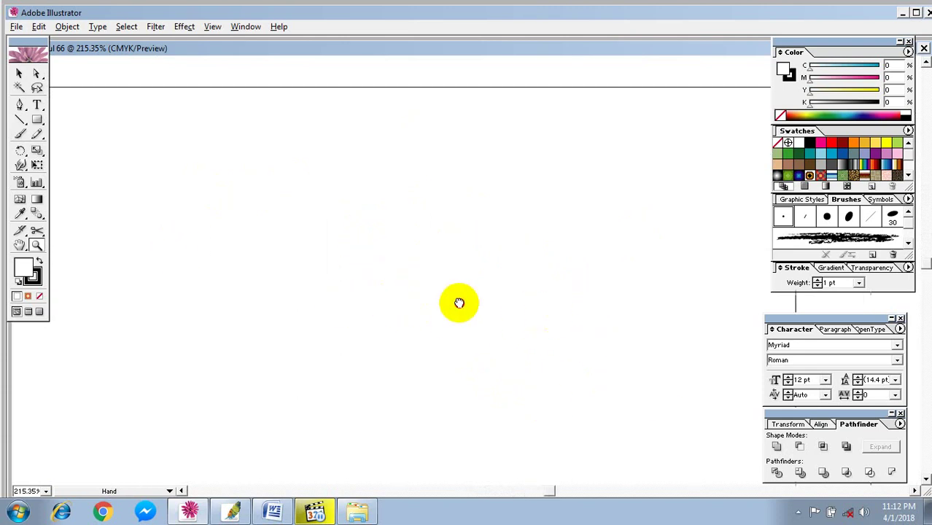
pyautogui.moveTo(457, 301)
pyautogui.mouseDown()
pyautogui.moveTo(401, 302)
pyautogui.moveTo(468, 287)
pyautogui.mouseUp()
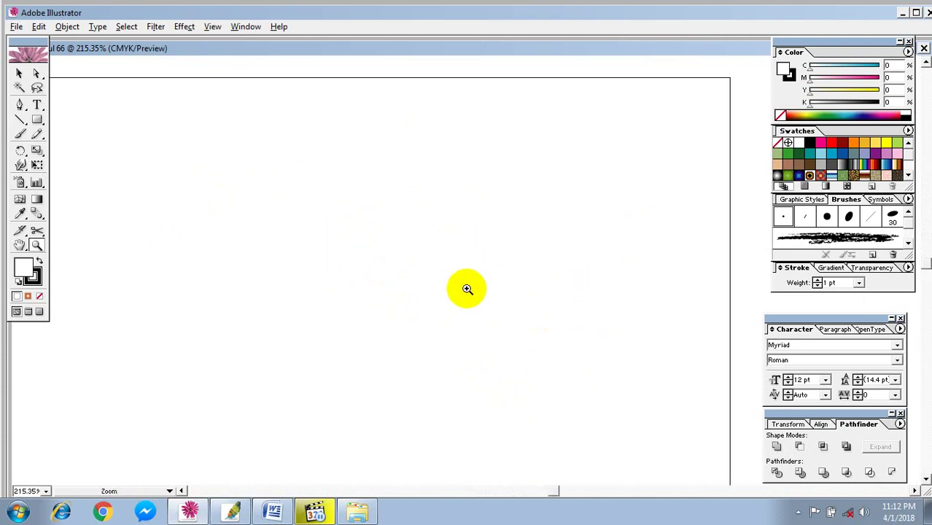
pyautogui.click(228, 517)
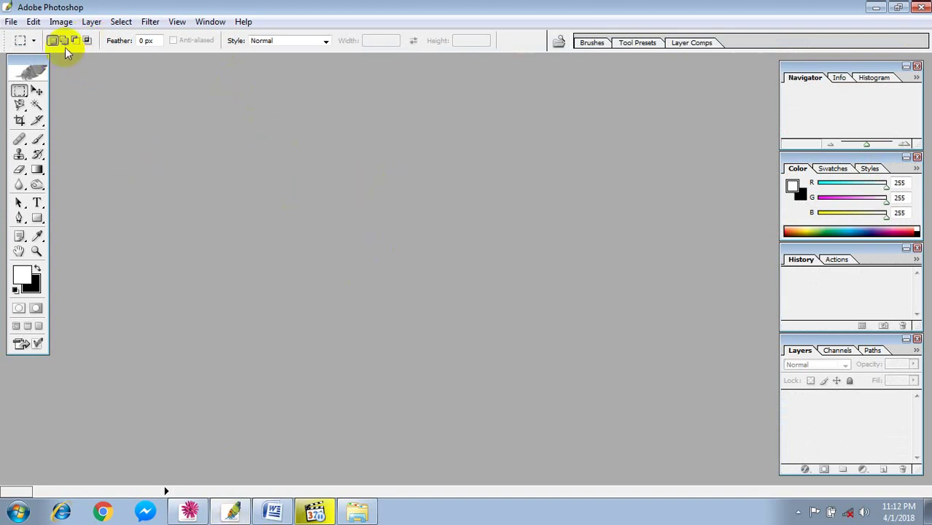
# - Open Photoshop's New dialog via File > New and type the document name
pyautogui.hotkey('ctrl', 'n')
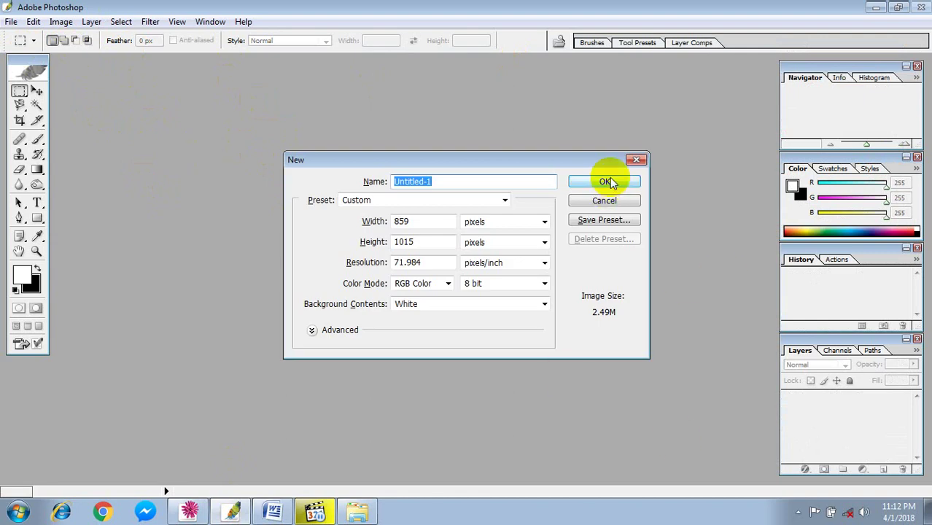
pyautogui.click(603, 200)
pyautogui.click(12, 22)
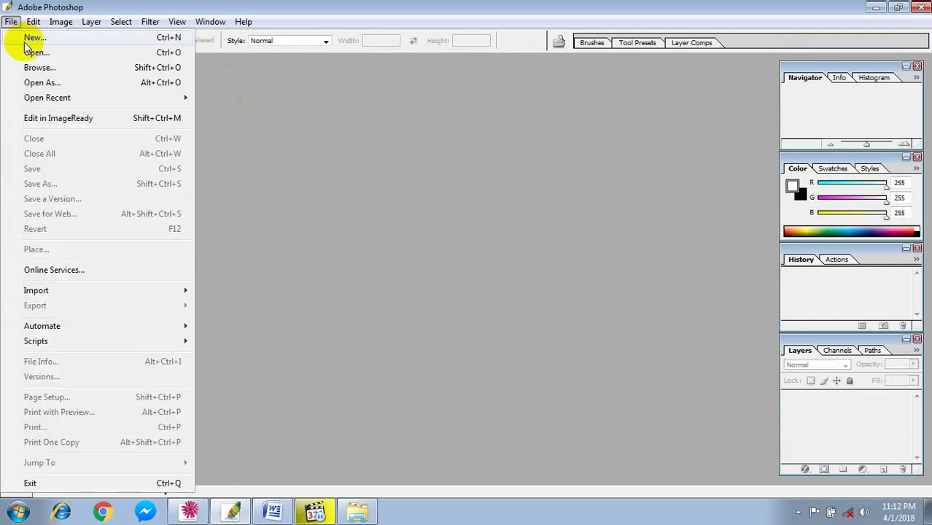
pyautogui.click(34, 39)
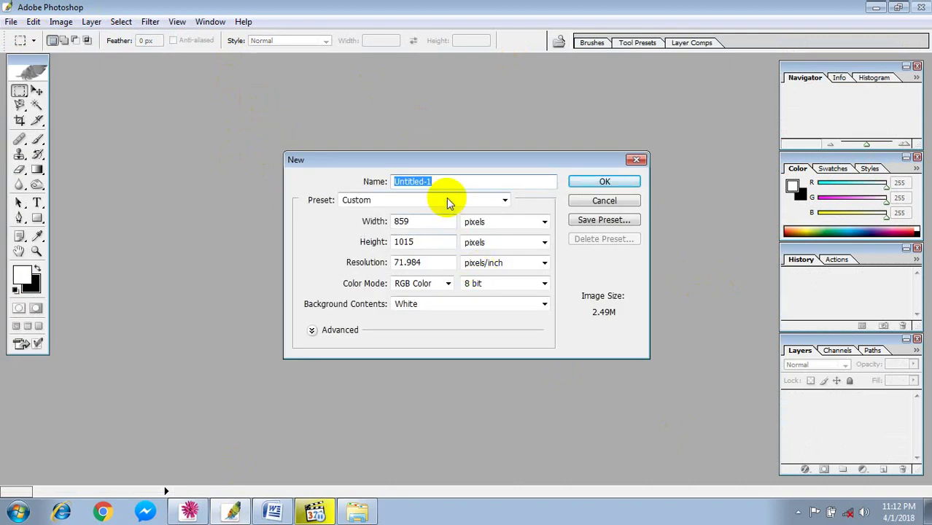
pyautogui.write('Rakibul')
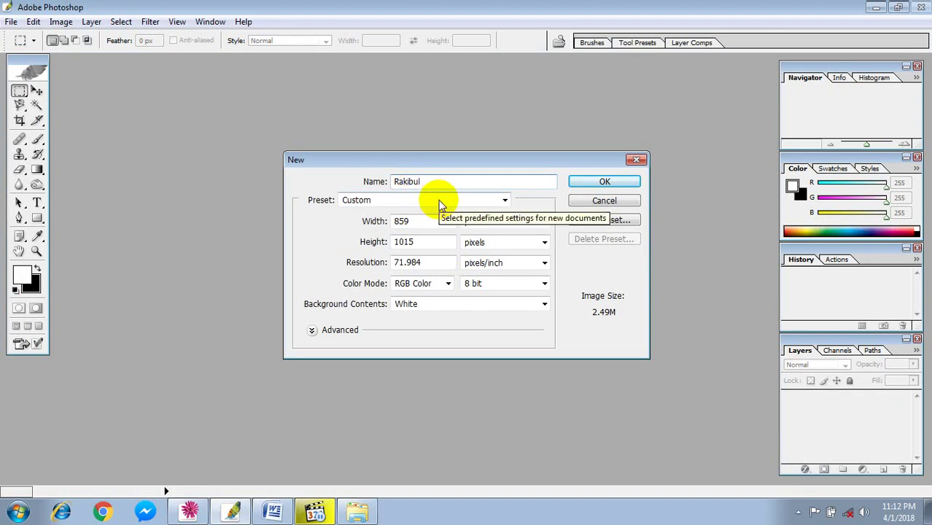
# - Choose the A4 preset in inches at 300 pixels/inch and 8-bit depth
pyautogui.click(438, 199)
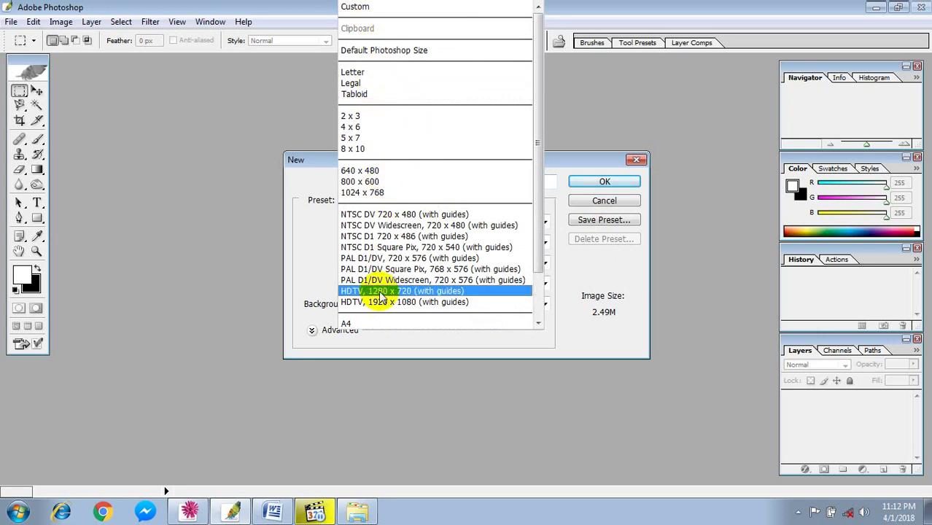
pyautogui.click(364, 323)
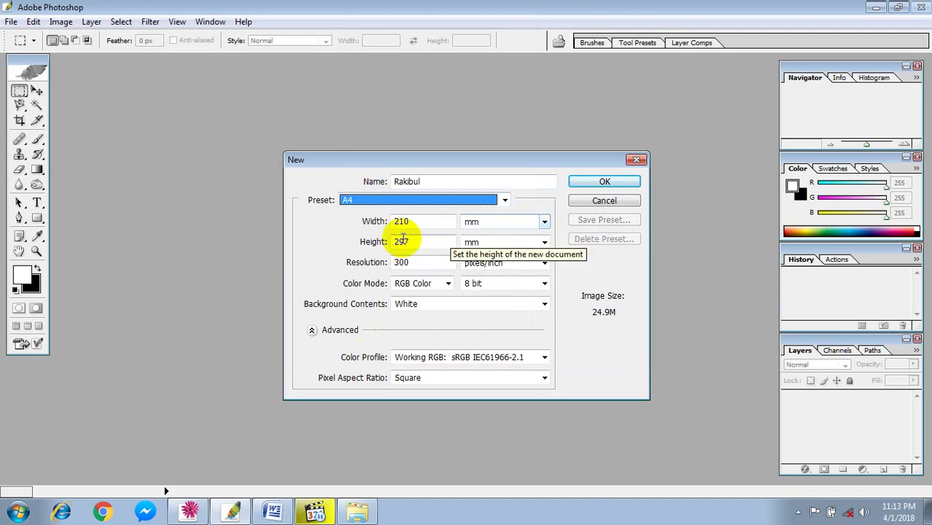
pyautogui.click(544, 223)
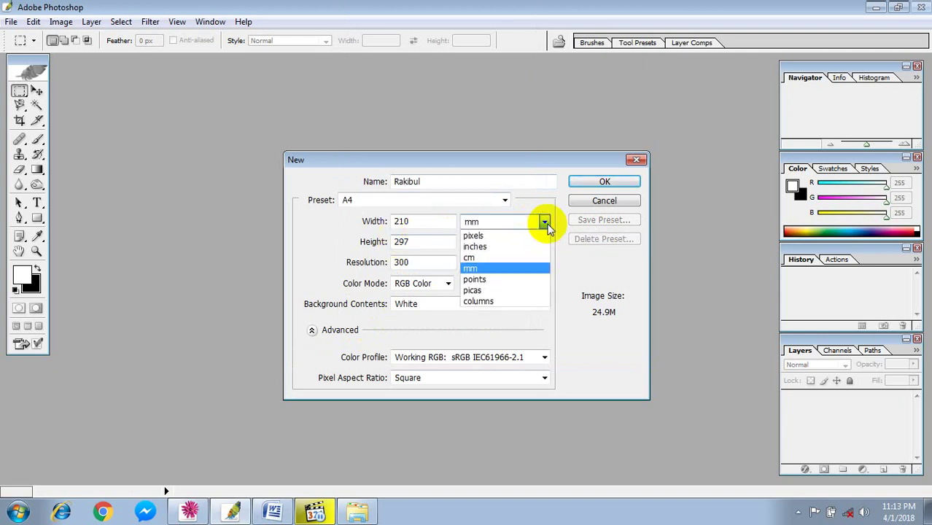
pyautogui.click(482, 246)
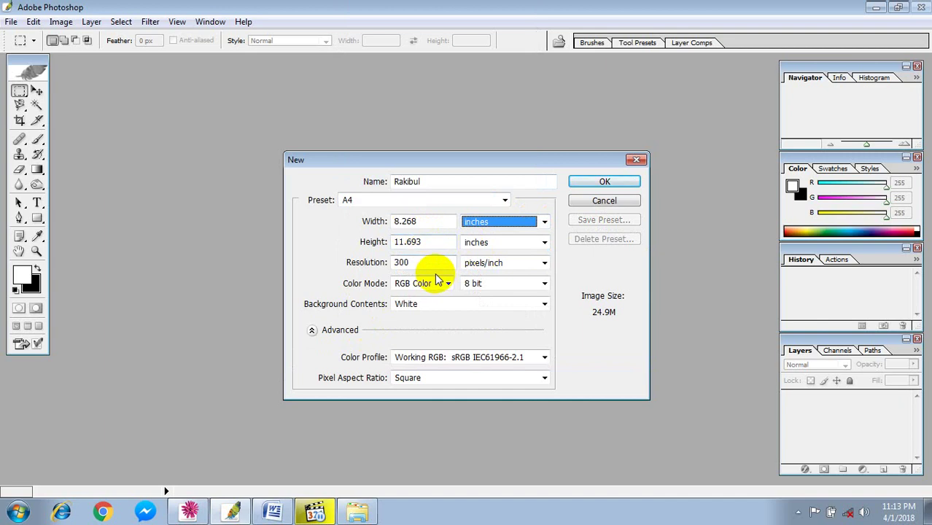
pyautogui.moveTo(418, 264); pyautogui.dragTo(390, 269)
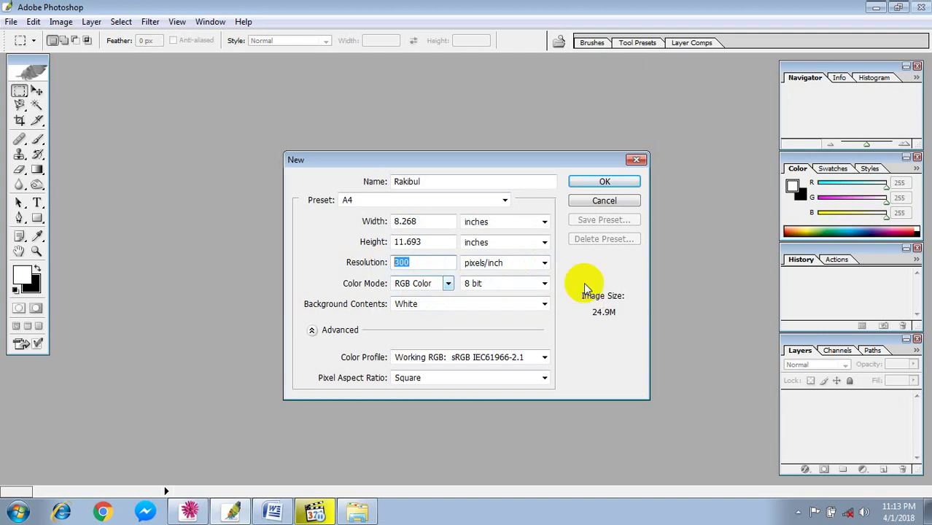
pyautogui.click(543, 284)
pyautogui.click(543, 286)
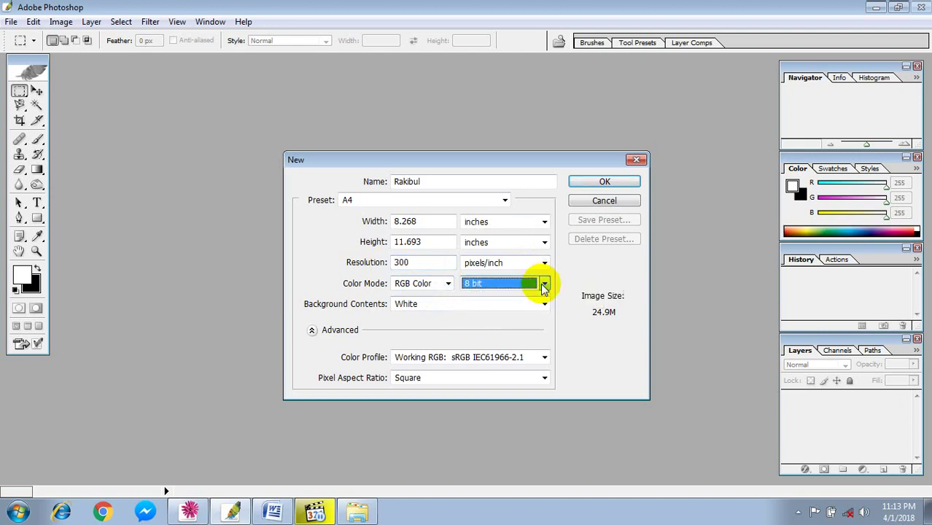
# - Keep a White background, reapply the A4 preset and create the document
pyautogui.click(543, 307)
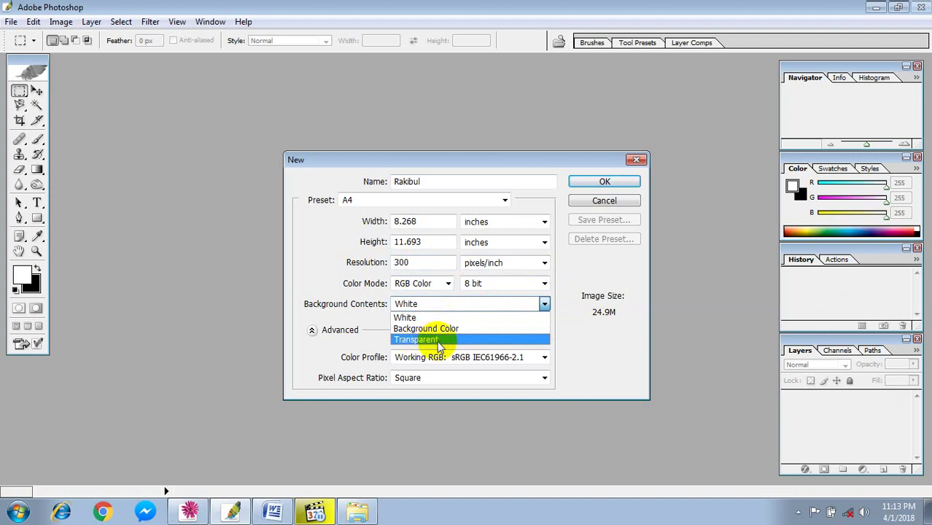
pyautogui.click(406, 318)
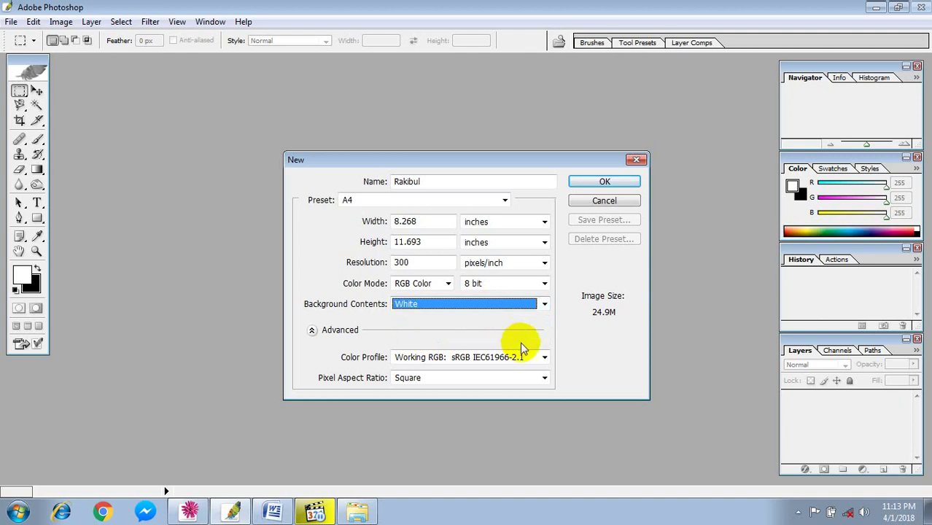
pyautogui.press('Down')
pyautogui.press('Up')
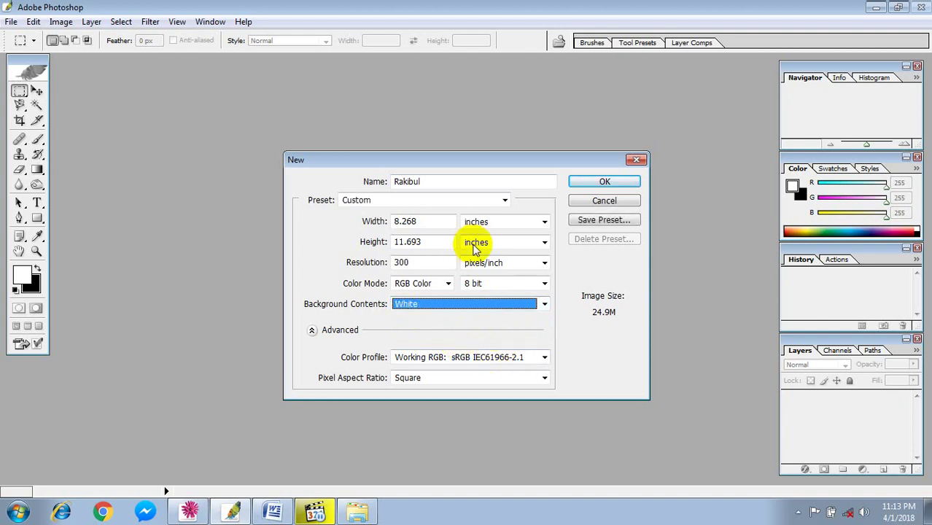
pyautogui.click(505, 202)
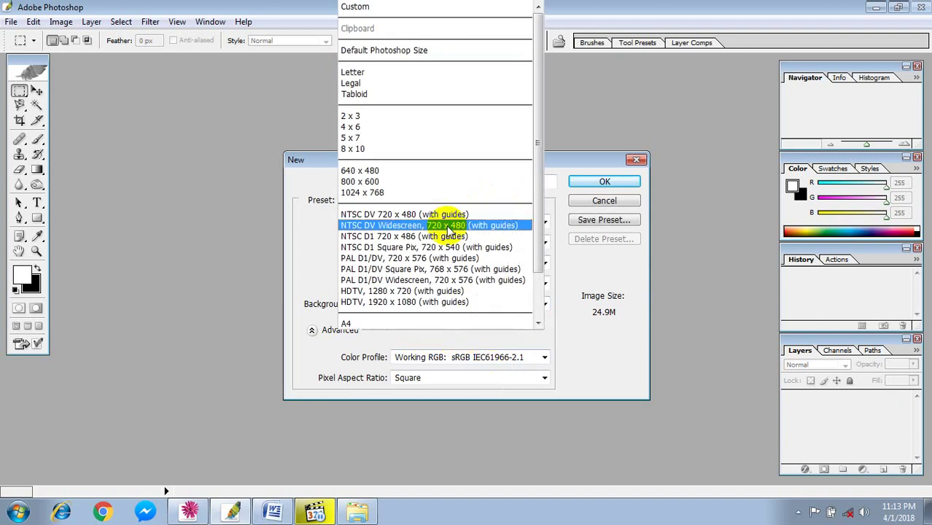
pyautogui.click(372, 324)
pyautogui.click(596, 184)
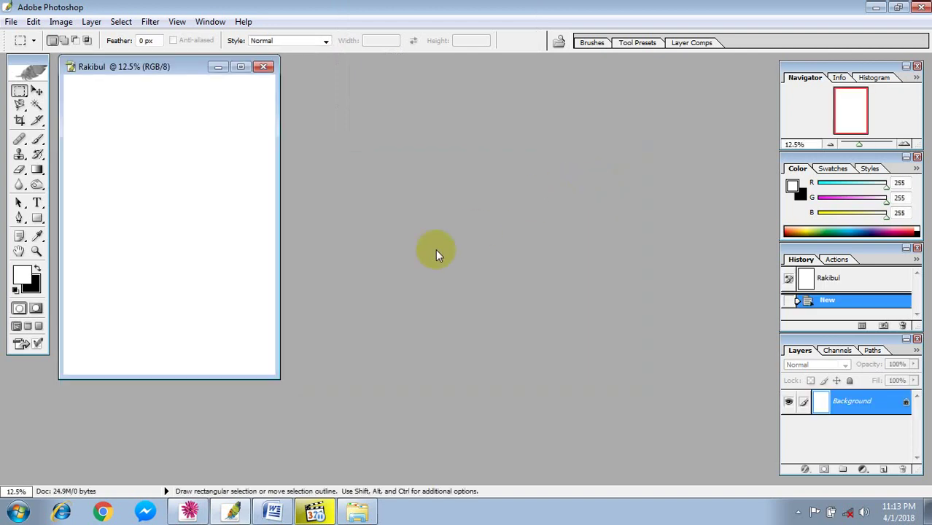
# - Maximise then tuck away the Photoshop document, and zoom into part of Illustrator's artboard
pyautogui.click(240, 68)
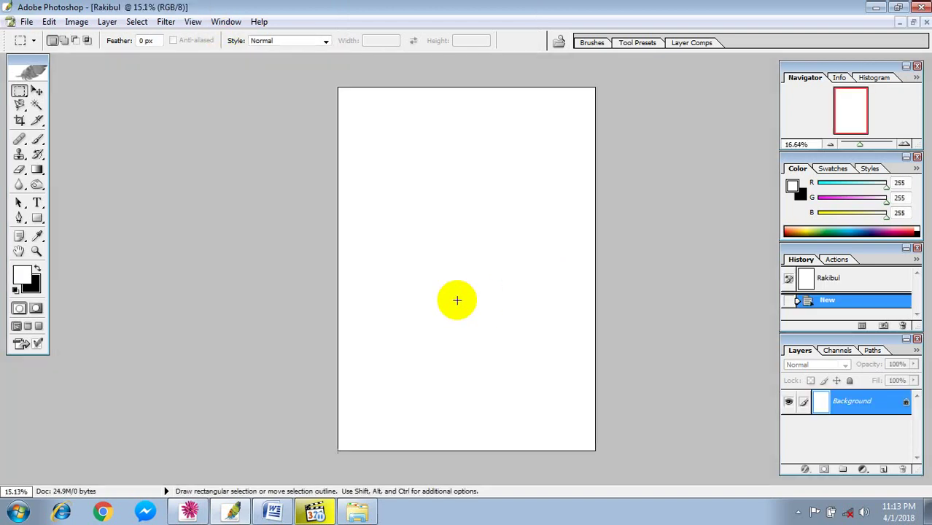
pyautogui.scroll(1, 450, 301)
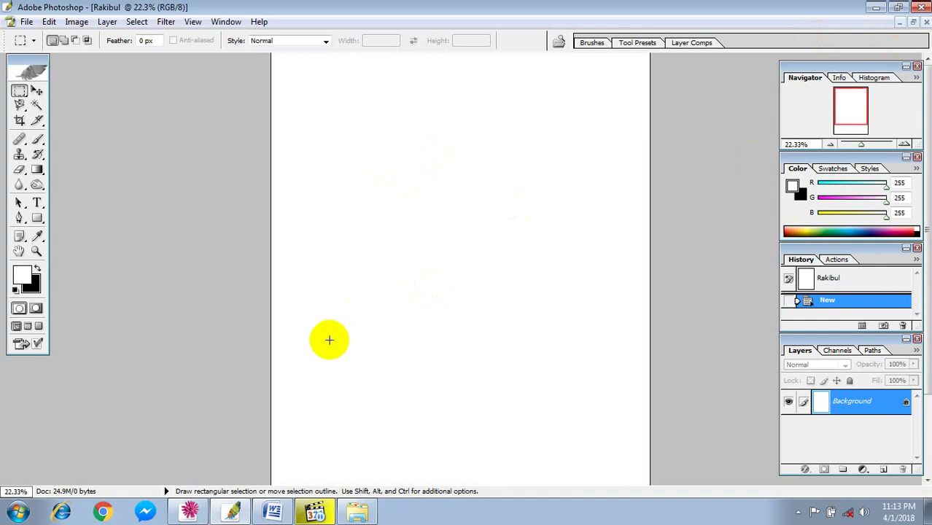
pyautogui.click(898, 22)
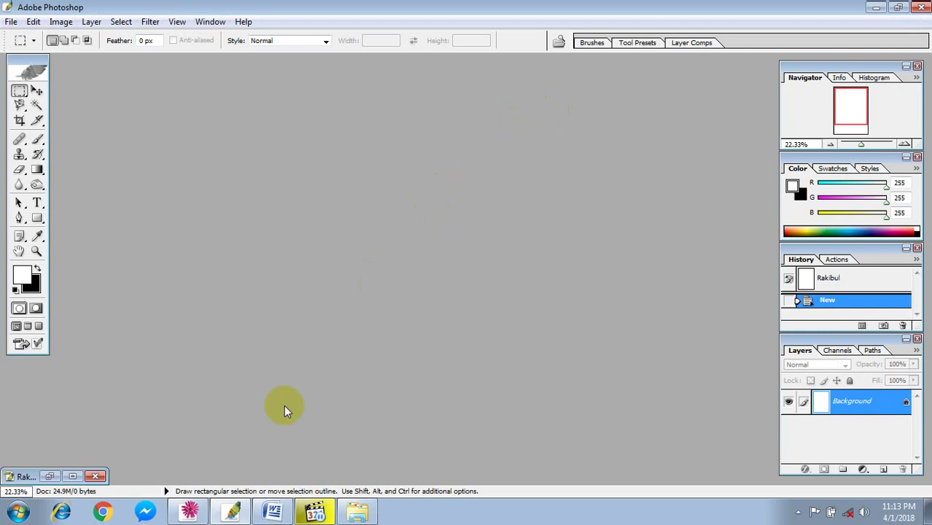
pyautogui.click(189, 511)
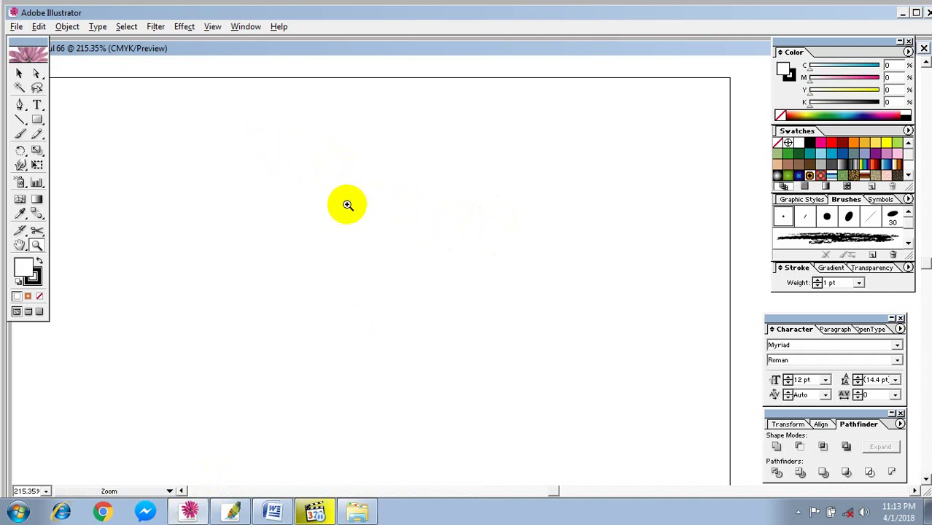
pyautogui.moveTo(354, 206); pyautogui.dragTo(462, 283)
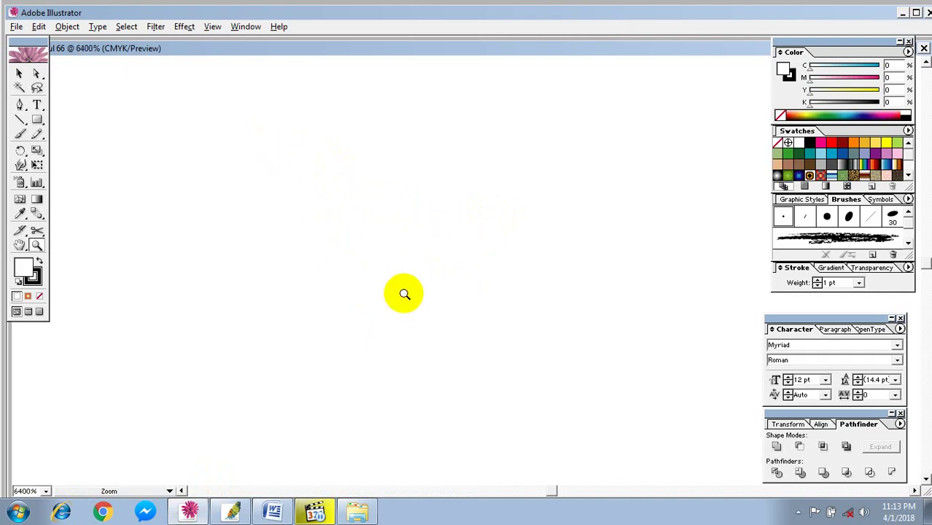
# - Minimise Photoshop and Illustrator so the Word list is showing
pyautogui.click(232, 510)
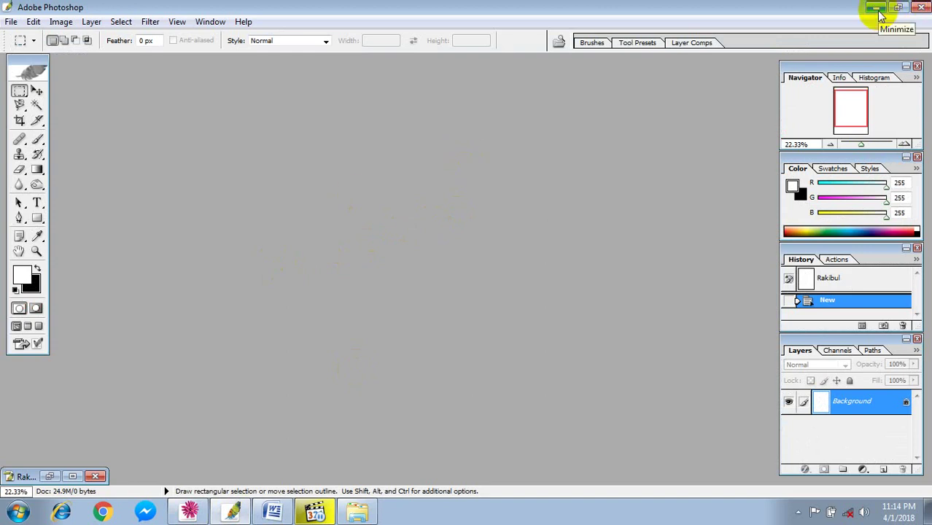
pyautogui.click(879, 13)
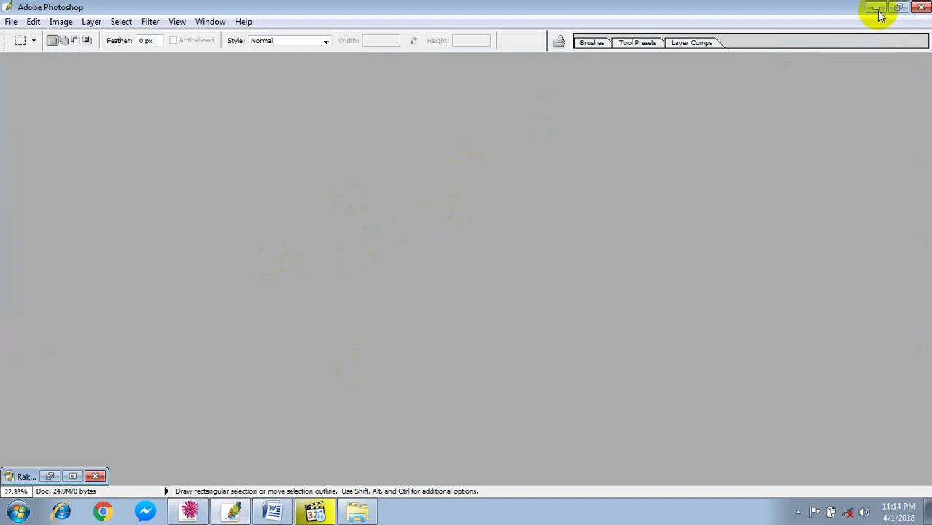
pyautogui.click(901, 13)
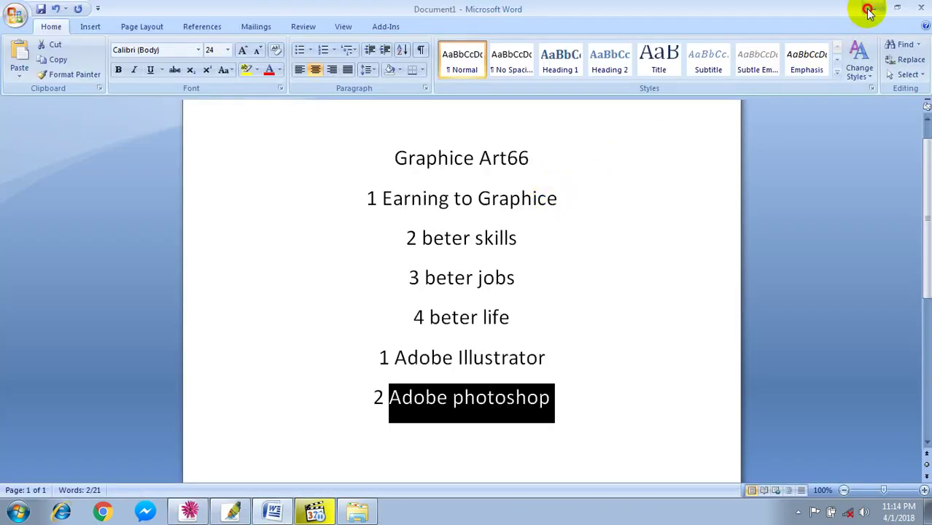
# - Minimise Word and refresh the desktop
pyautogui.click(869, 10)
pyautogui.rightClick(423, 184)
pyautogui.click(474, 237)
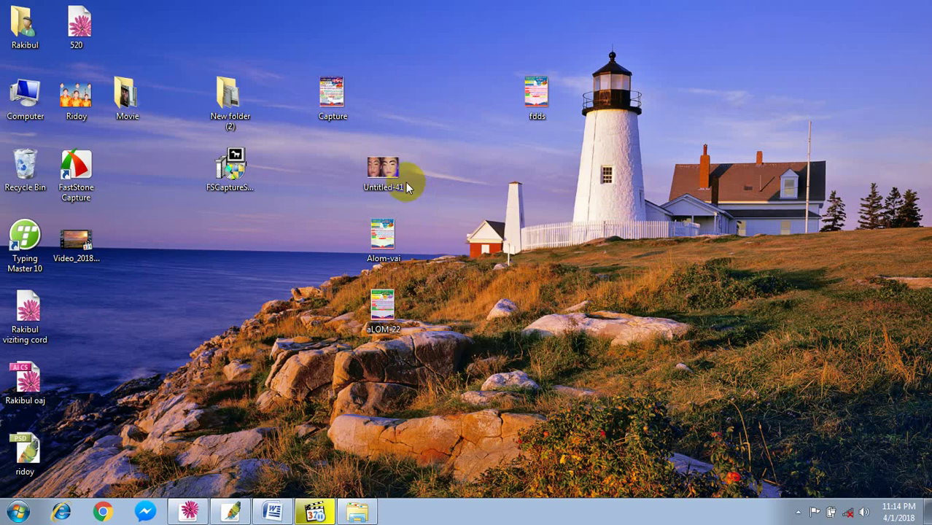
# - View the Untitled-41 face retouching image, briefly checking Photoshop, then minimise Photo Viewer
pyautogui.doubleClick(381, 168)
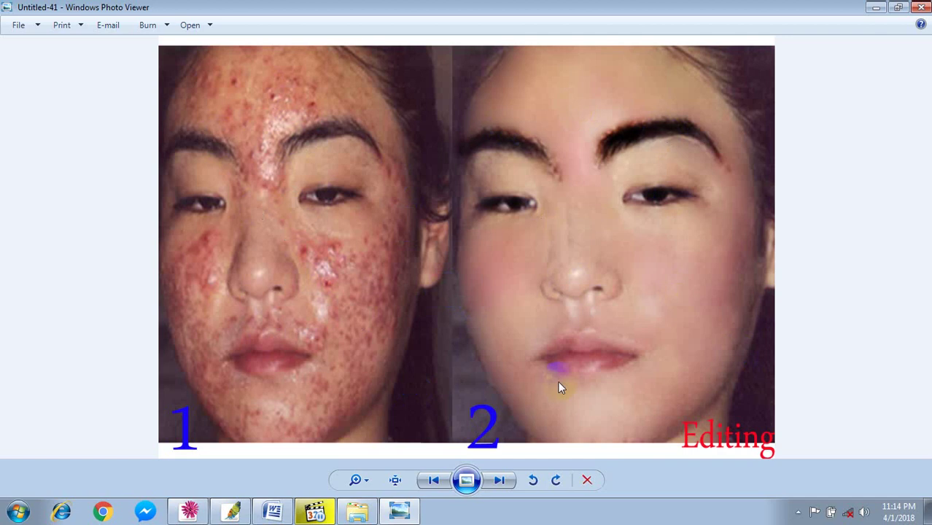
pyautogui.click(232, 512)
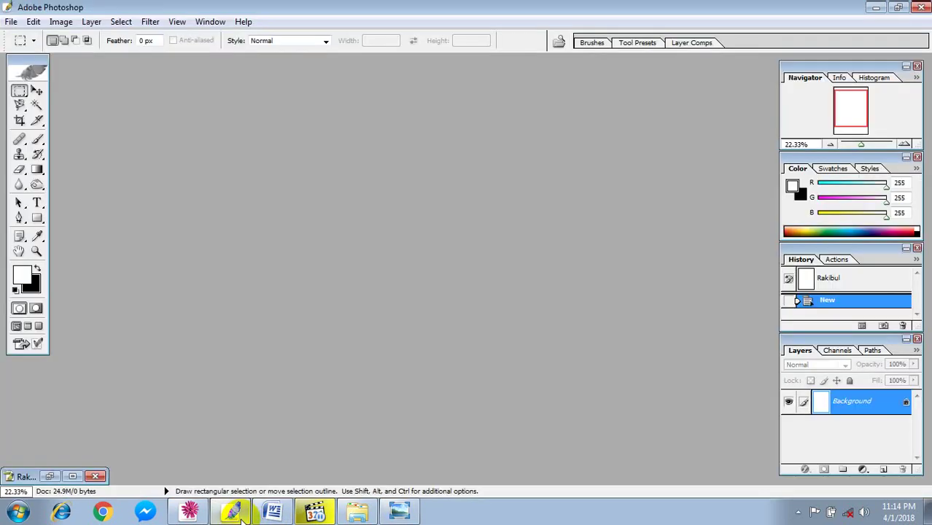
pyautogui.click(871, 9)
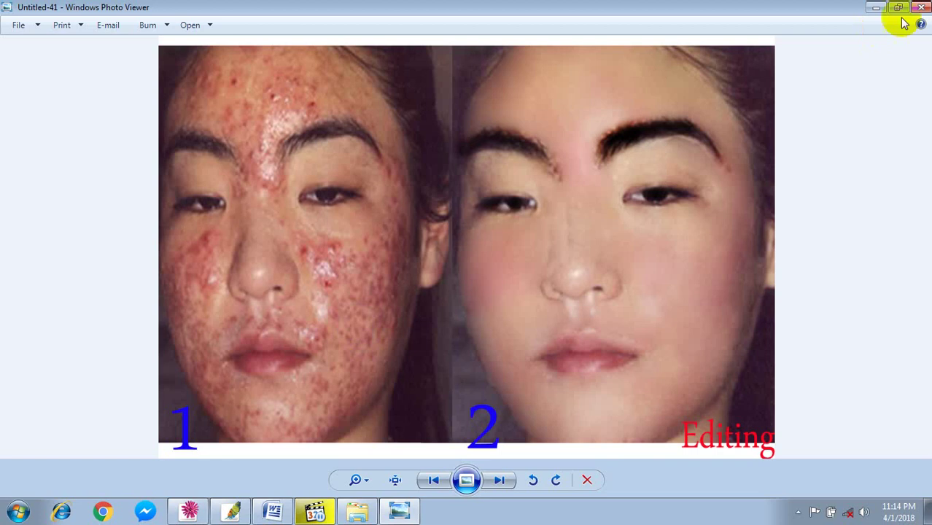
pyautogui.click(875, 8)
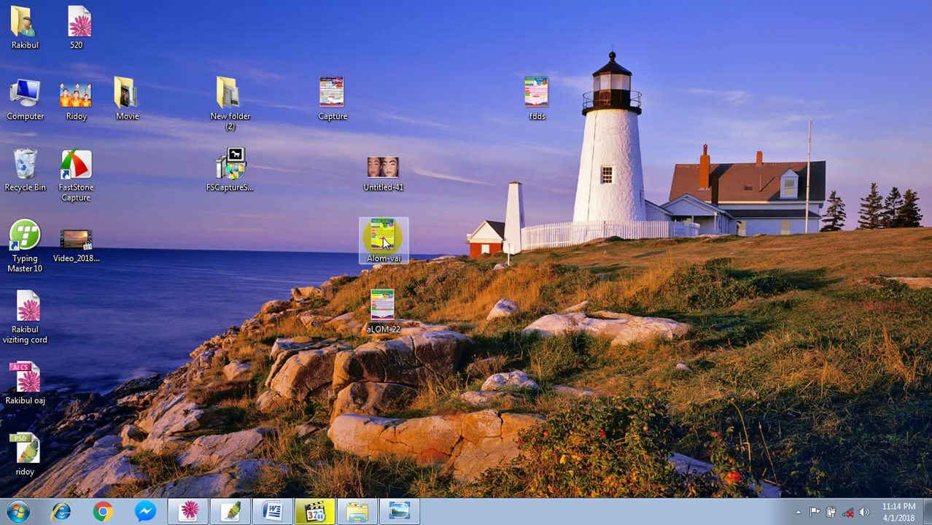
# - Open the Alom-vai poster in Photo Viewer, briefly checking the Illustrator window
pyautogui.doubleClick(384, 241)
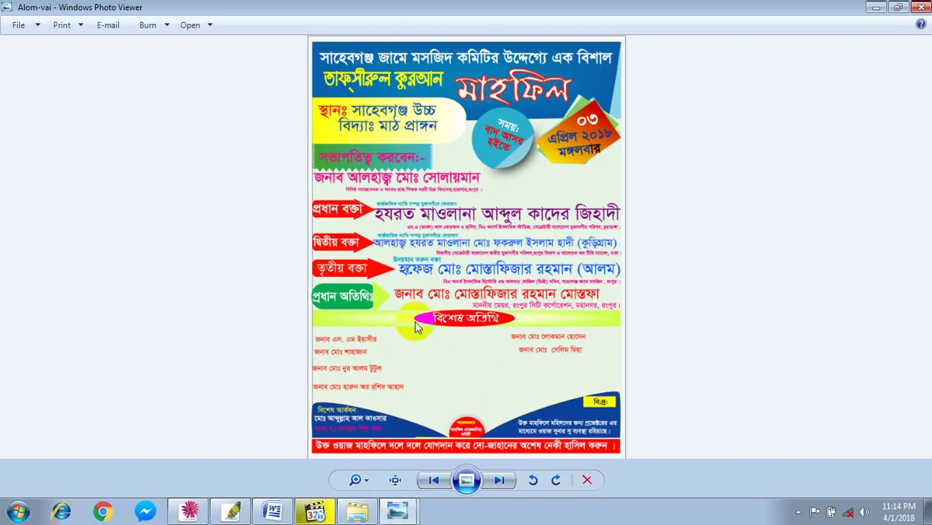
pyautogui.click(188, 511)
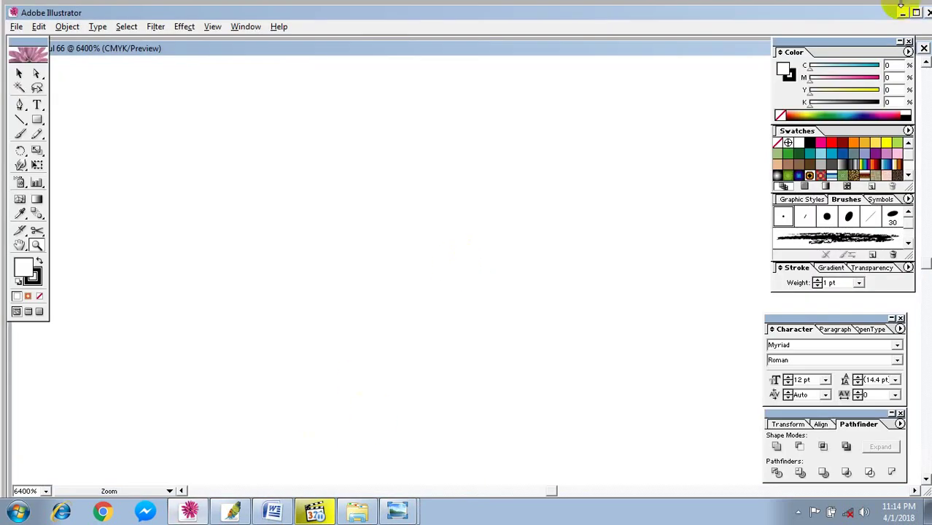
pyautogui.click(902, 12)
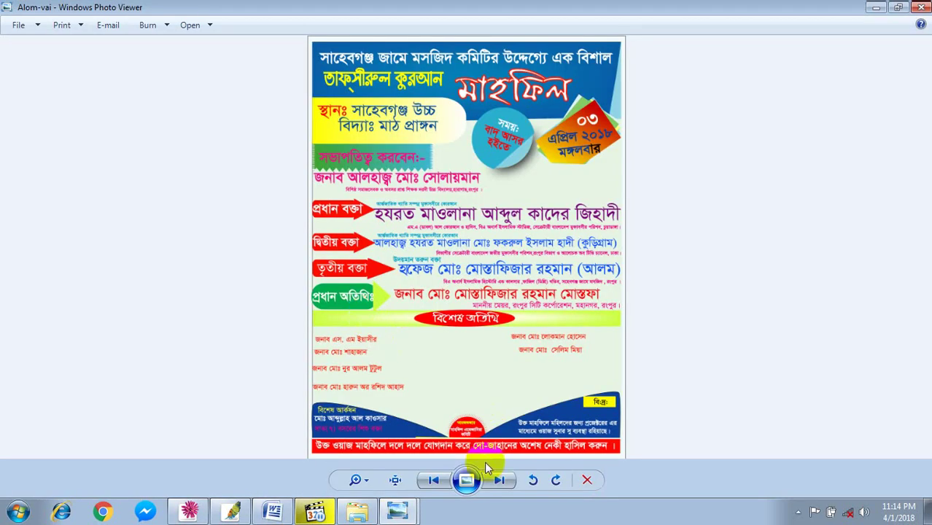
# - Browse the aLOM-22, fdds and Ridoy images, then minimise Photo Viewer
pyautogui.click(497, 480)
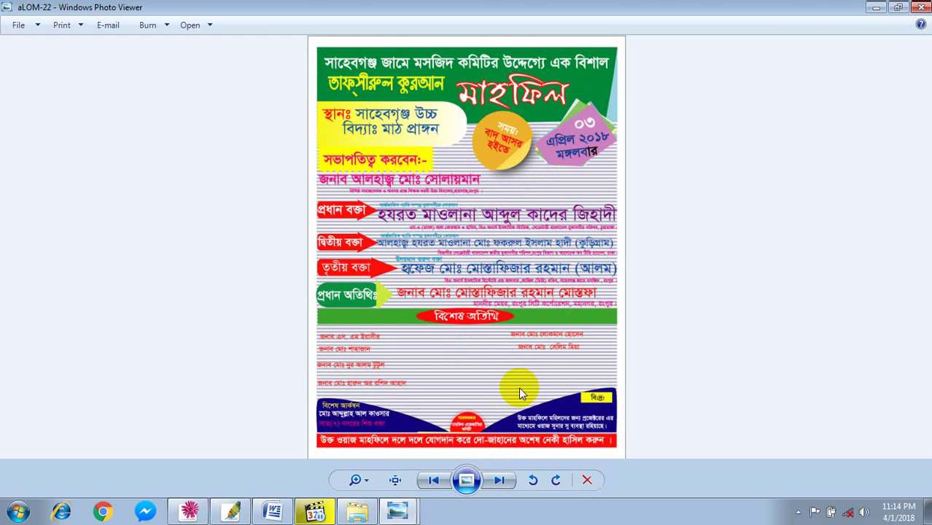
pyautogui.click(493, 483)
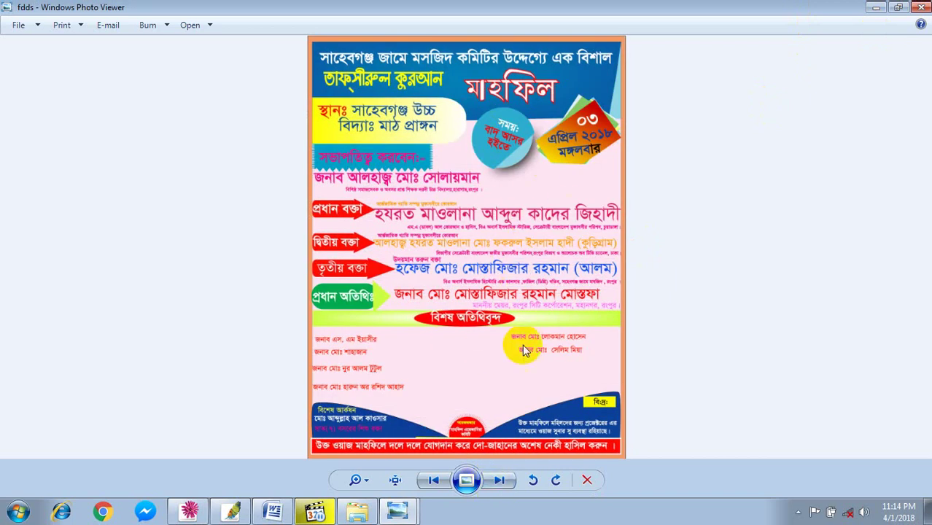
pyautogui.click(502, 481)
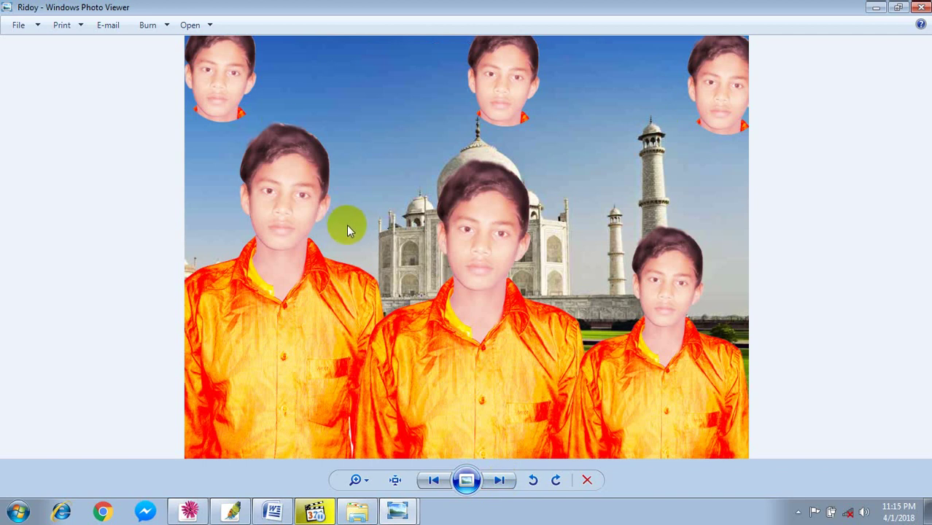
pyautogui.click(879, 8)
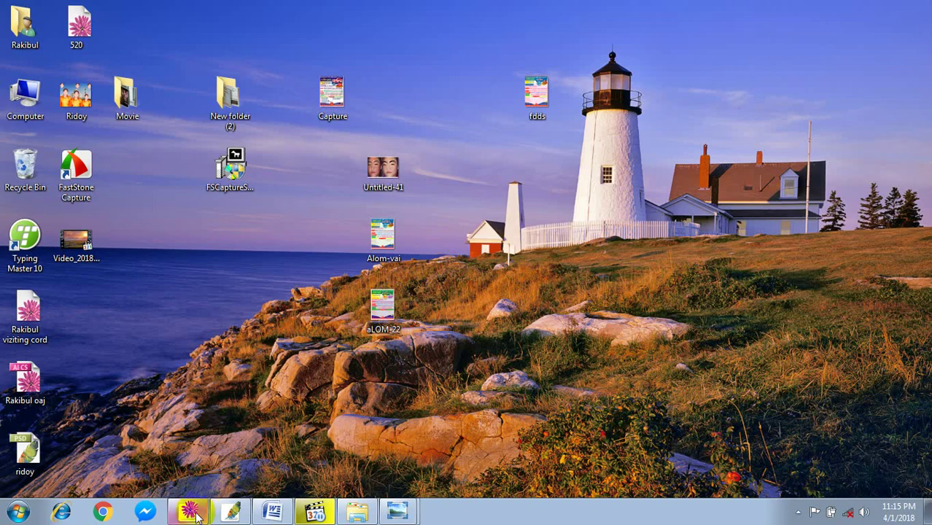
pyautogui.click(193, 512)
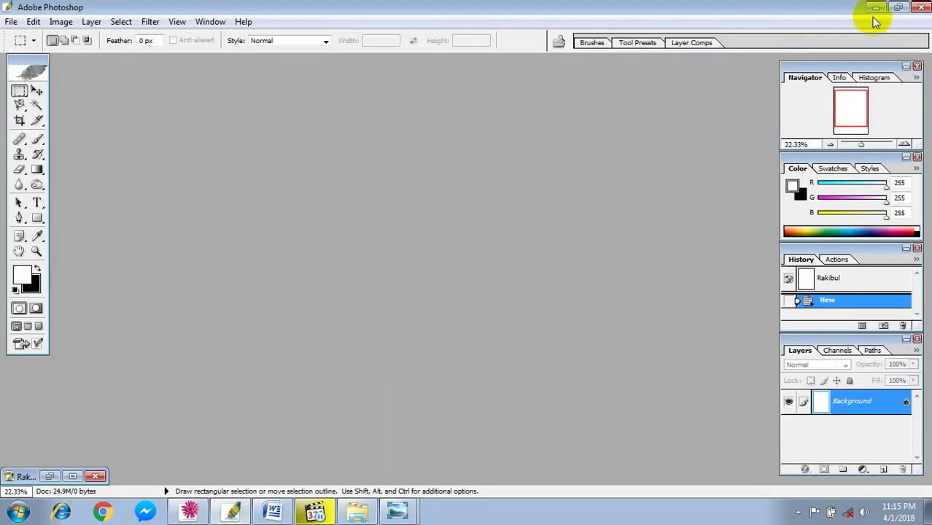
pyautogui.press('Tab')
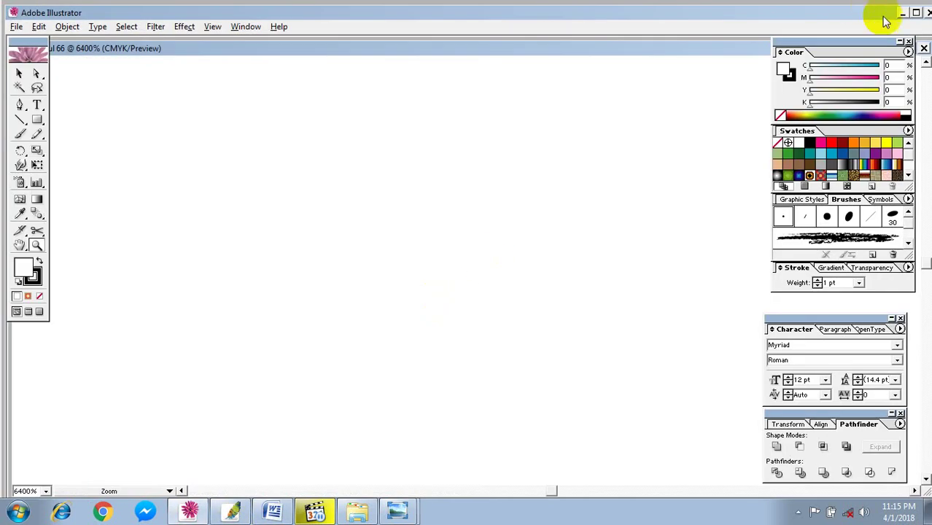
pyautogui.click(918, 9)
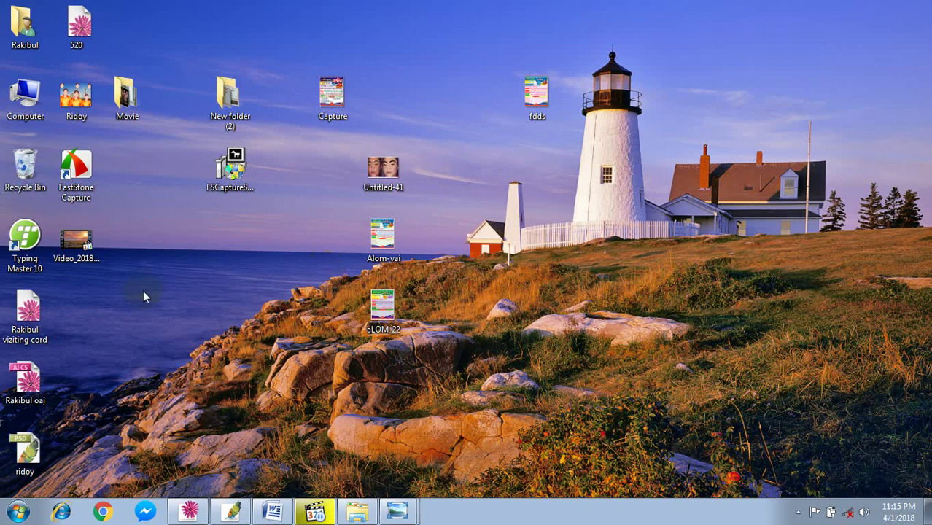
pyautogui.rightClick(251, 291)
pyautogui.click(295, 100)
pyautogui.rightClick(478, 261)
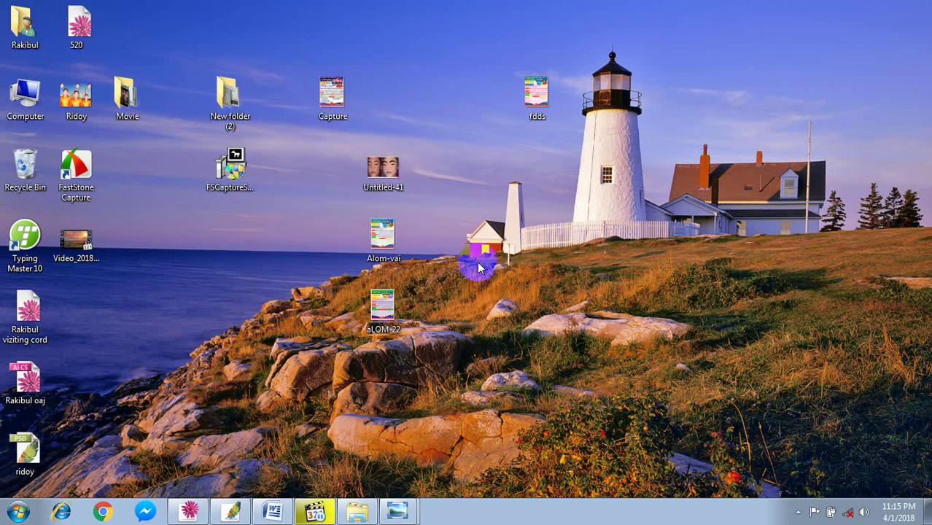
pyautogui.click(509, 267)
pyautogui.rightClick(477, 213)
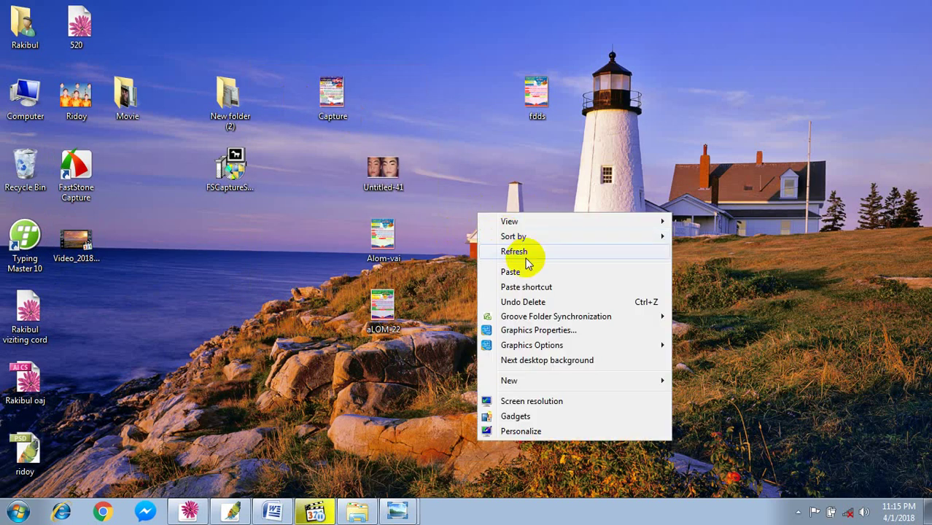
pyautogui.click(525, 260)
pyautogui.rightClick(467, 205)
pyautogui.click(516, 244)
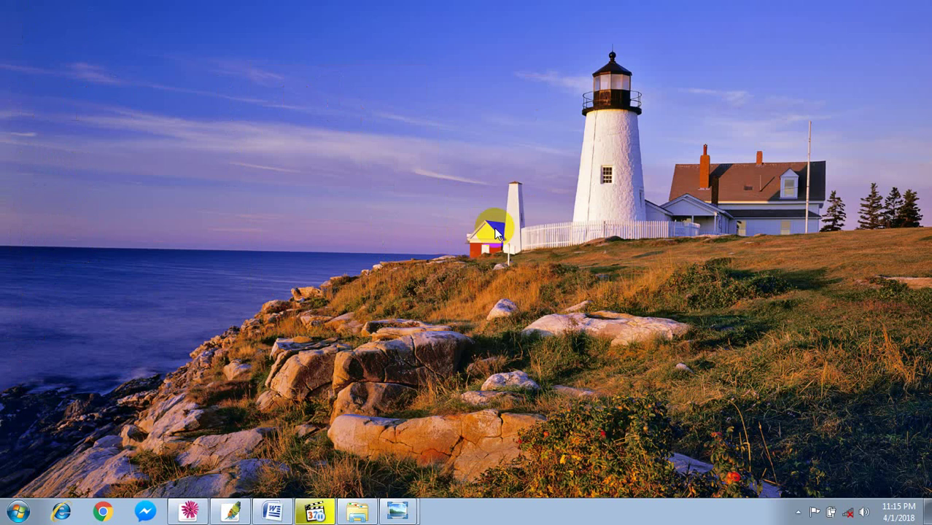
pyautogui.rightClick(485, 197)
pyautogui.click(524, 240)
pyautogui.rightClick(436, 190)
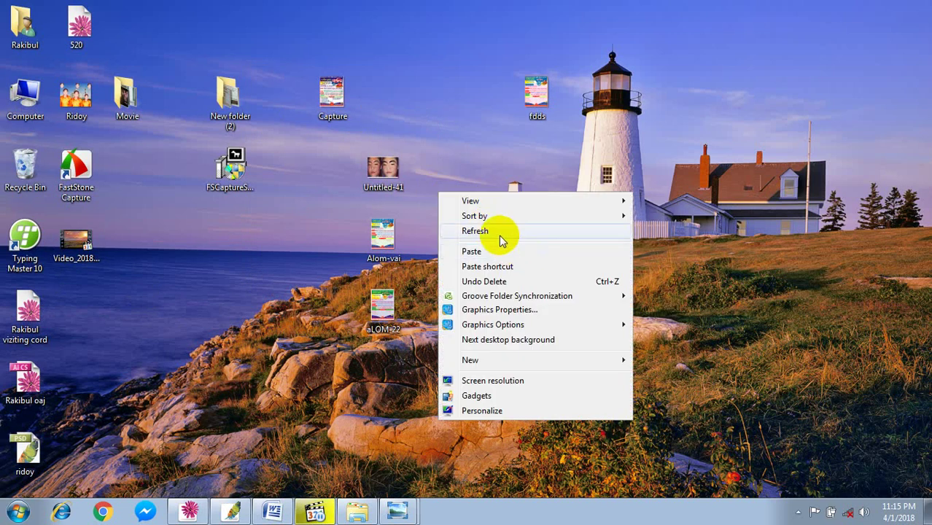
pyautogui.click(504, 232)
pyautogui.rightClick(458, 178)
pyautogui.click(521, 216)
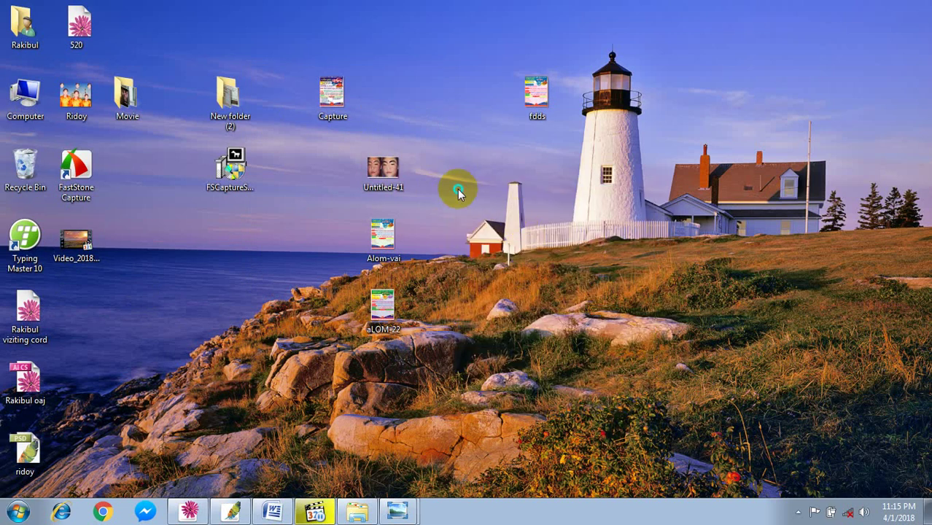
pyautogui.rightClick(457, 187)
pyautogui.click(514, 224)
pyautogui.rightClick(464, 180)
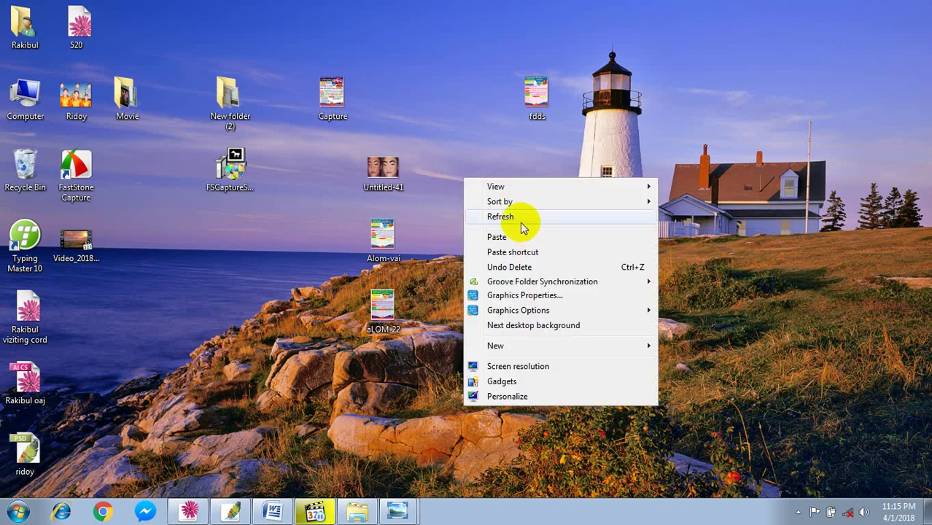
pyautogui.click(519, 219)
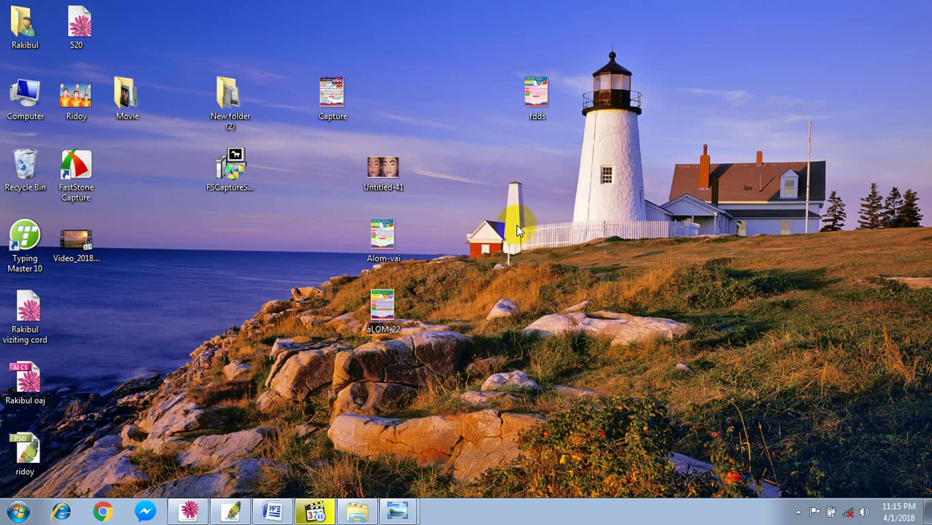
# - Check the recording paused at 02:13, minimise Media Player, and show hidden tray icons
pyautogui.click(313, 514)
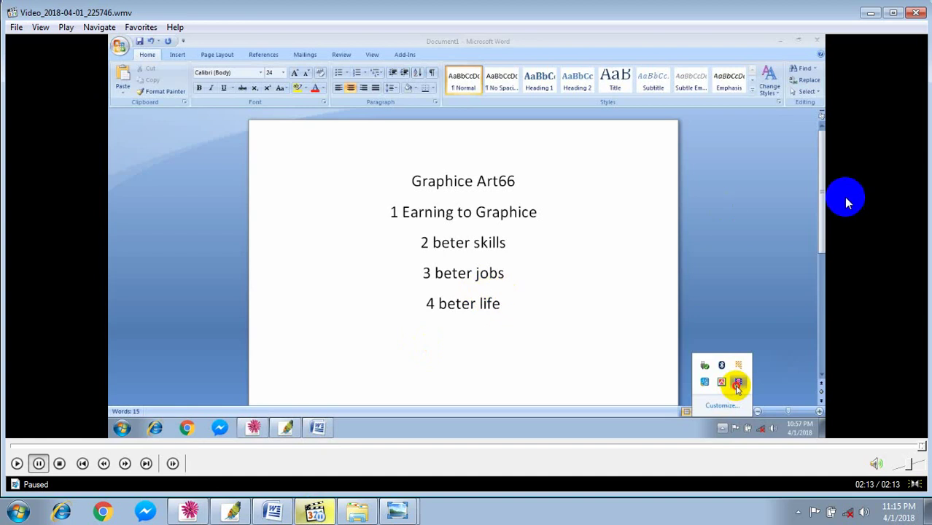
pyautogui.click(870, 12)
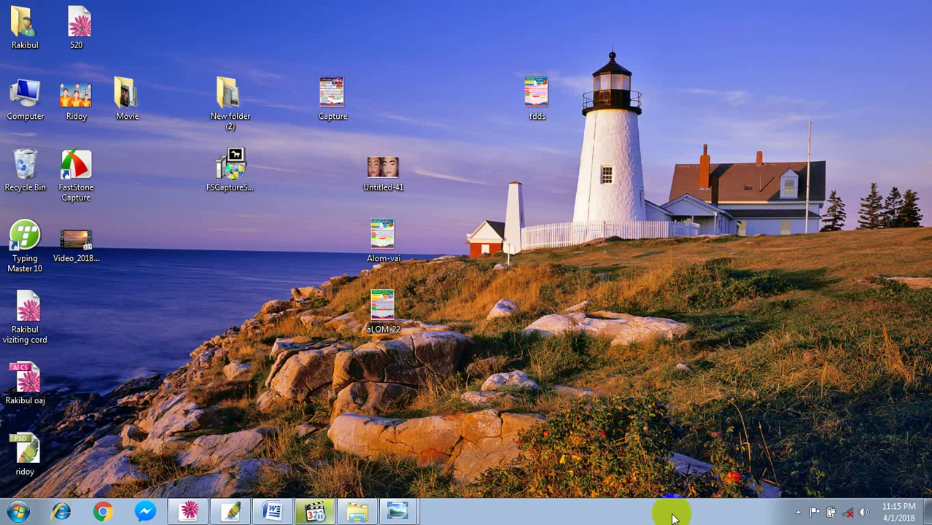
pyautogui.click(797, 512)
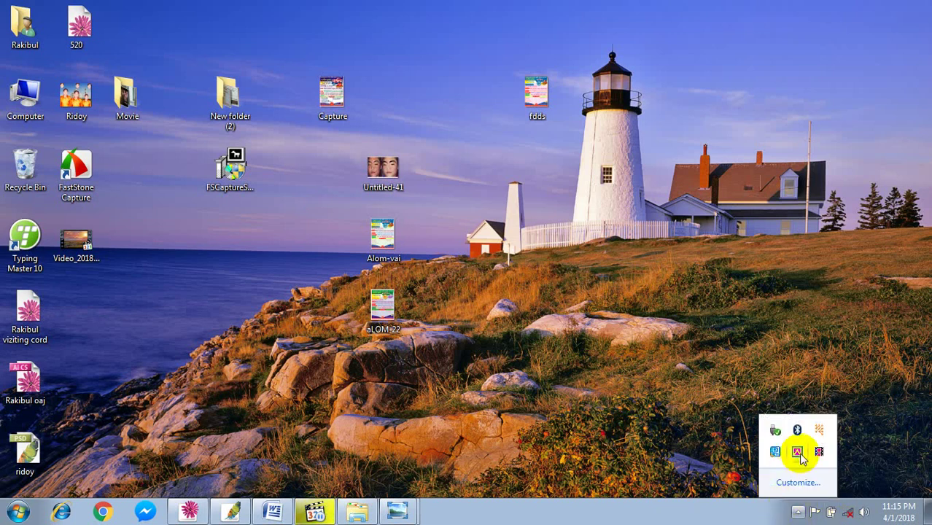